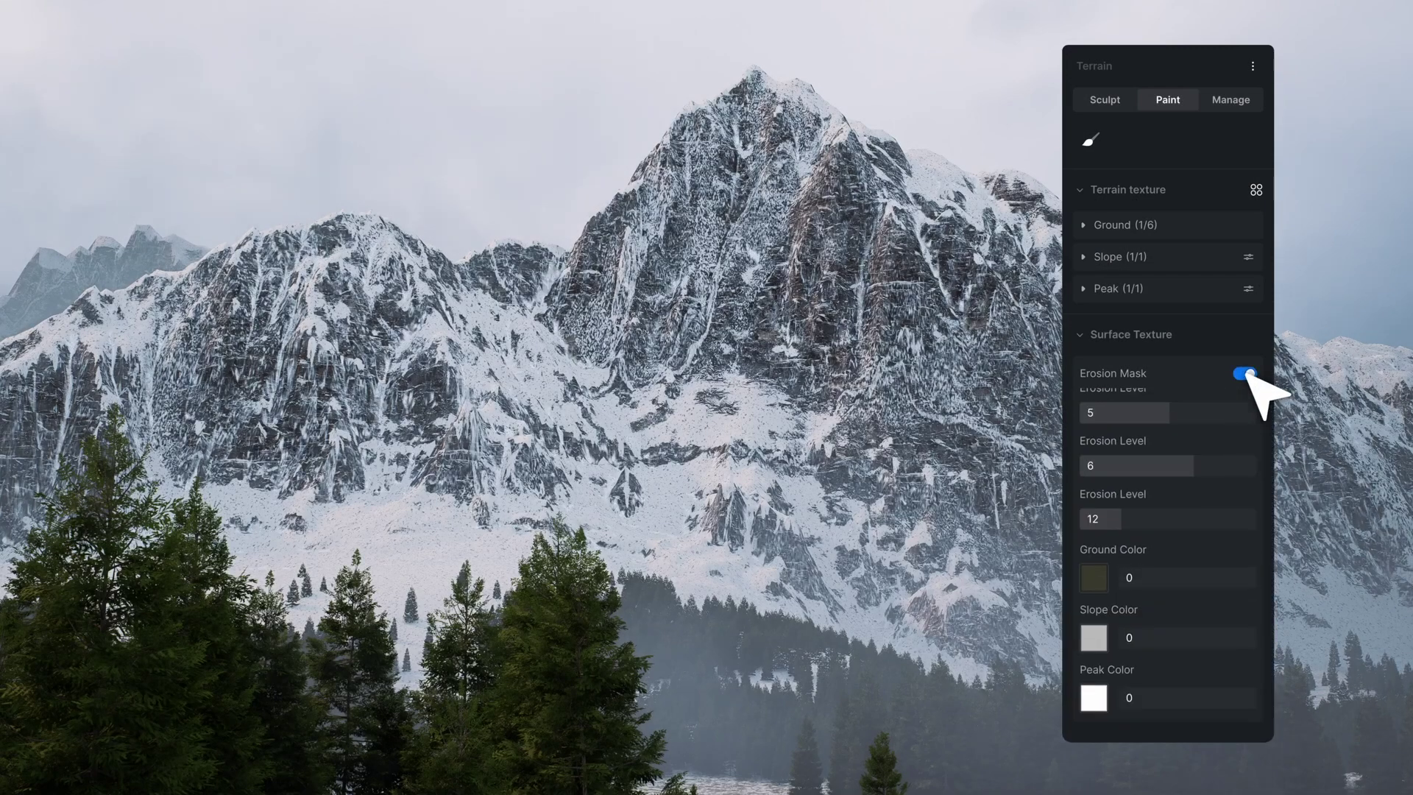
Switch on the Erosion Mask in Surface Texture for the snowy mountain terrain
left_click_drag(1176, 429, 1228, 431)
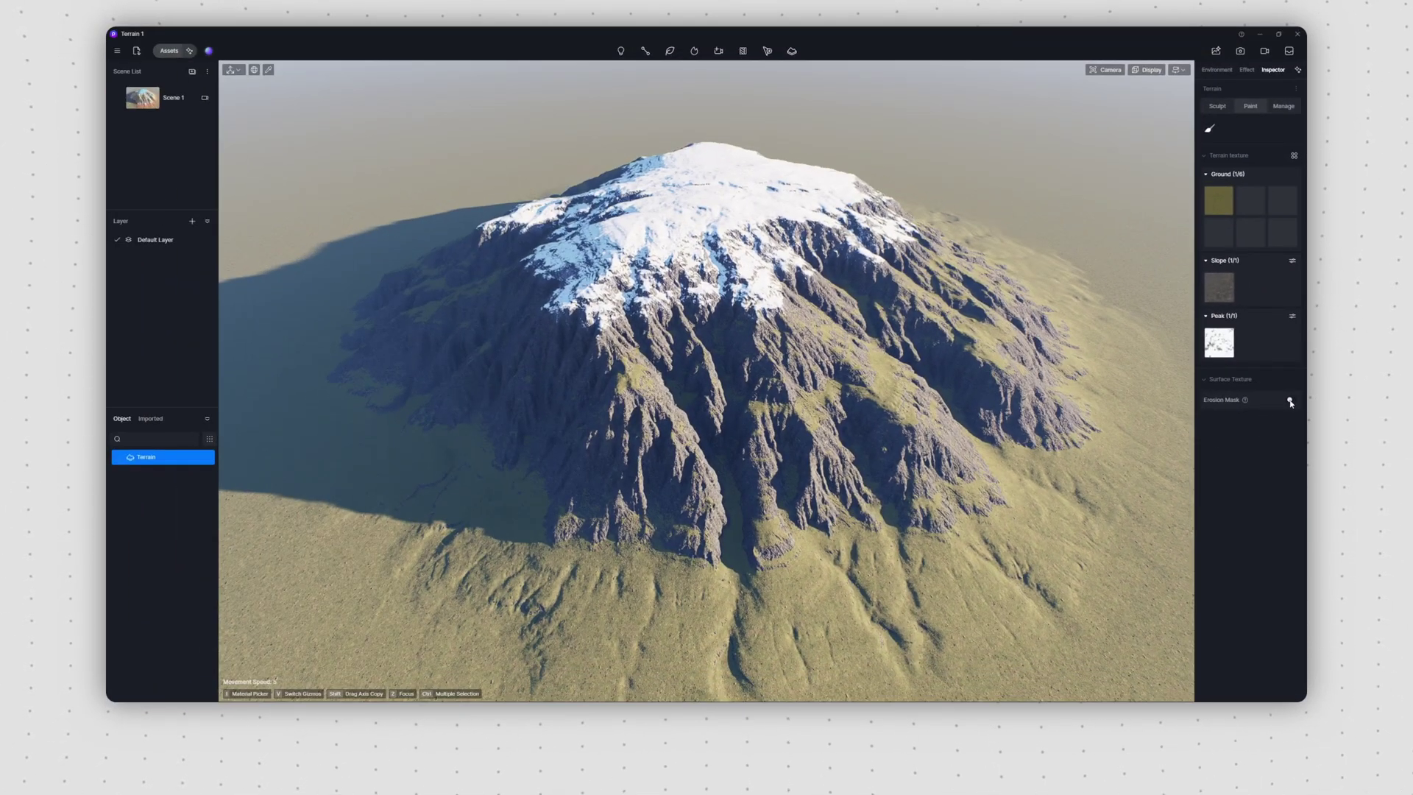
left_click(1279, 345)
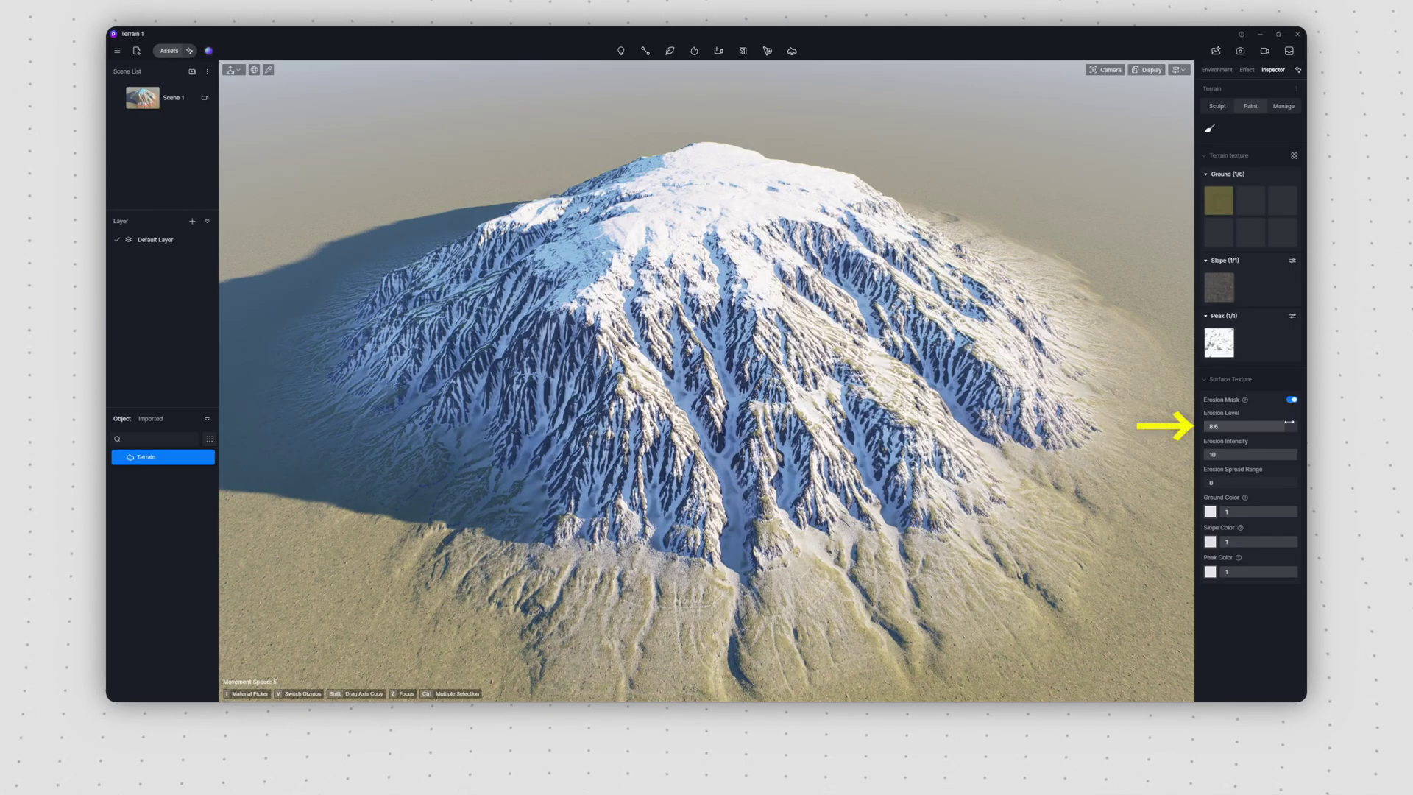
Set Erosion Level to 9.7 and Erosion Intensity to 9.3, and adjust Erosion Spread Range
mouse_move(1280, 426)
left_mouse_down()
mouse_move(1212, 427)
mouse_move(1293, 431)
left_mouse_up()
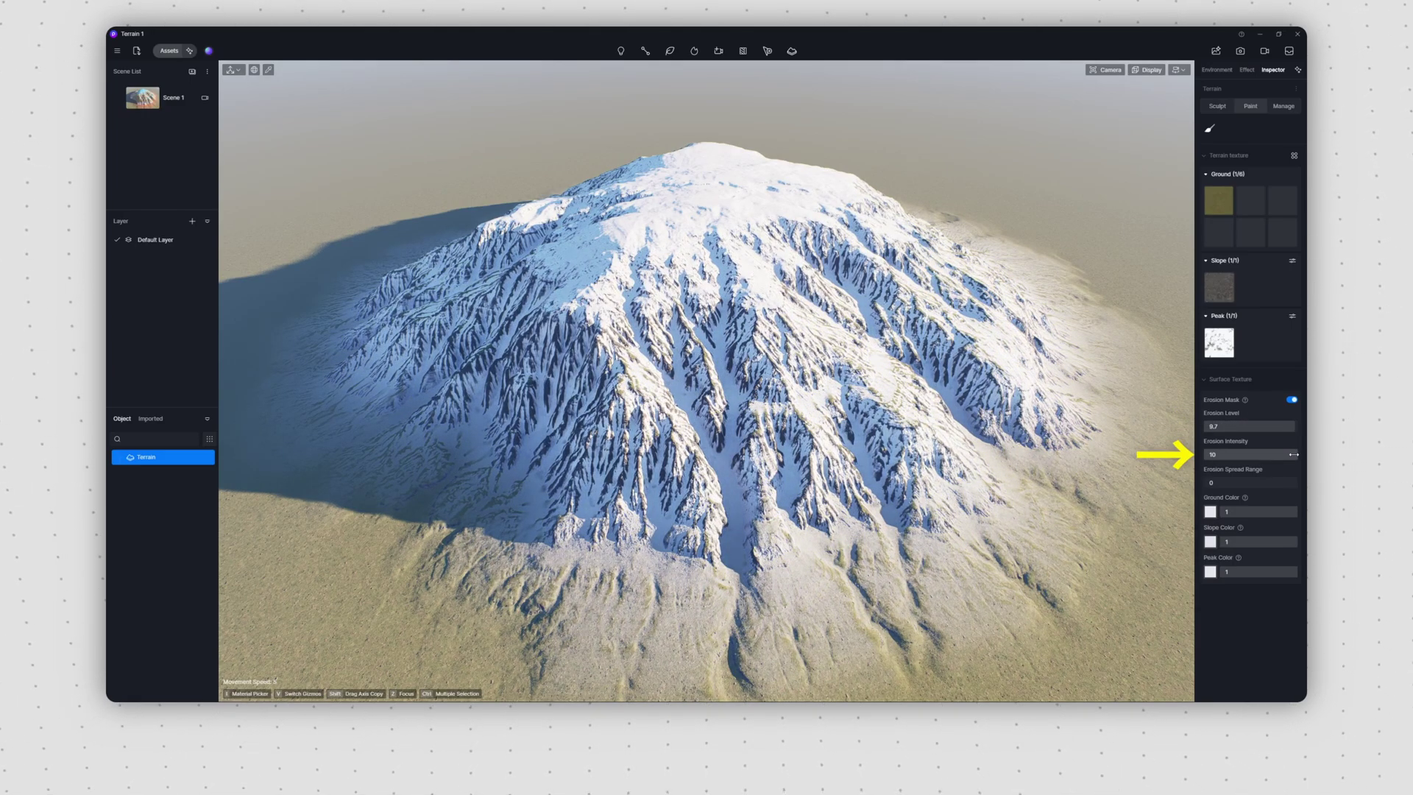
mouse_move(1293, 454)
left_mouse_down()
mouse_move(1205, 460)
mouse_move(1283, 458)
left_mouse_up()
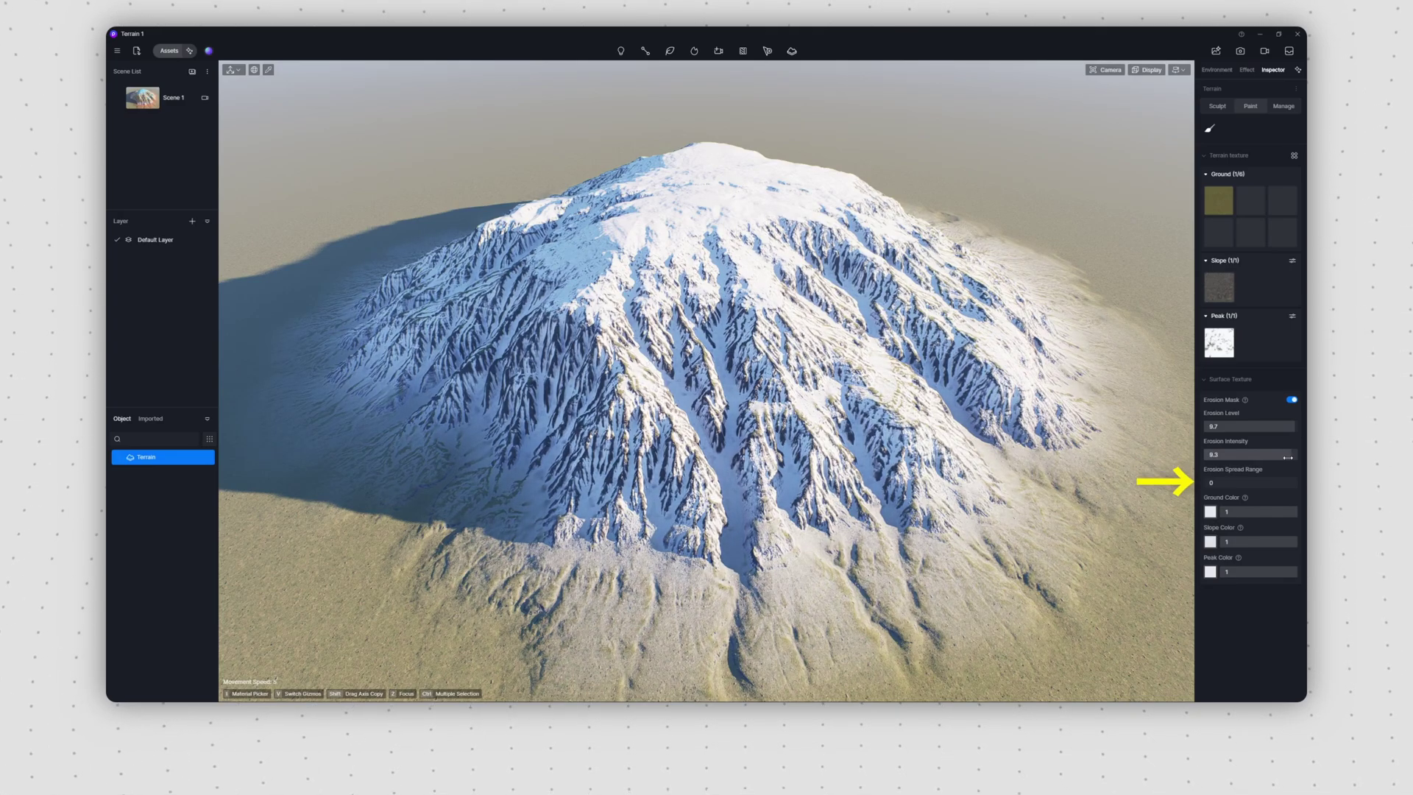
mouse_move(1204, 483)
left_mouse_down()
mouse_move(1299, 489)
mouse_move(1204, 486)
left_mouse_up()
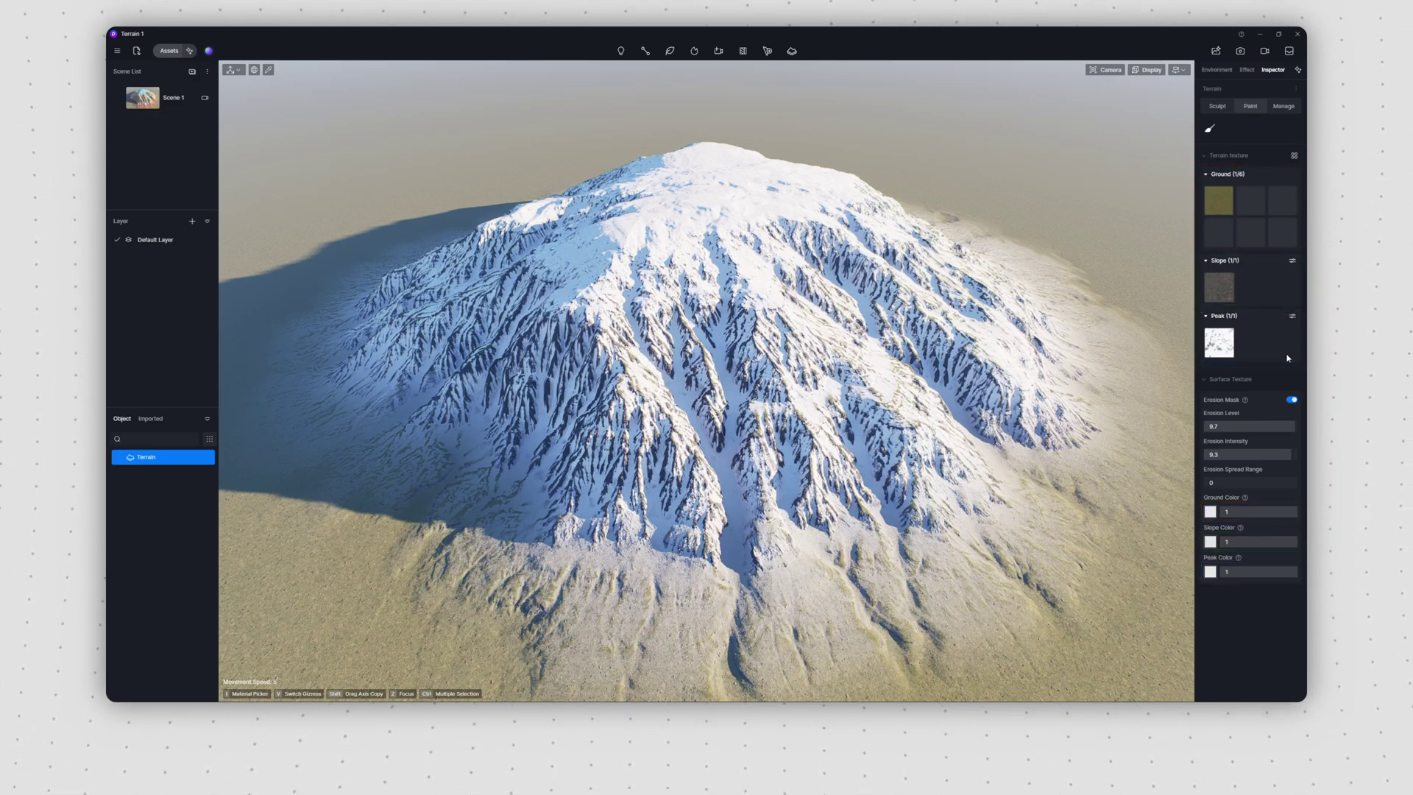
Set the erosion Ground Color to red and Slope Color to yellow
left_click(1210, 511)
left_click(1214, 604)
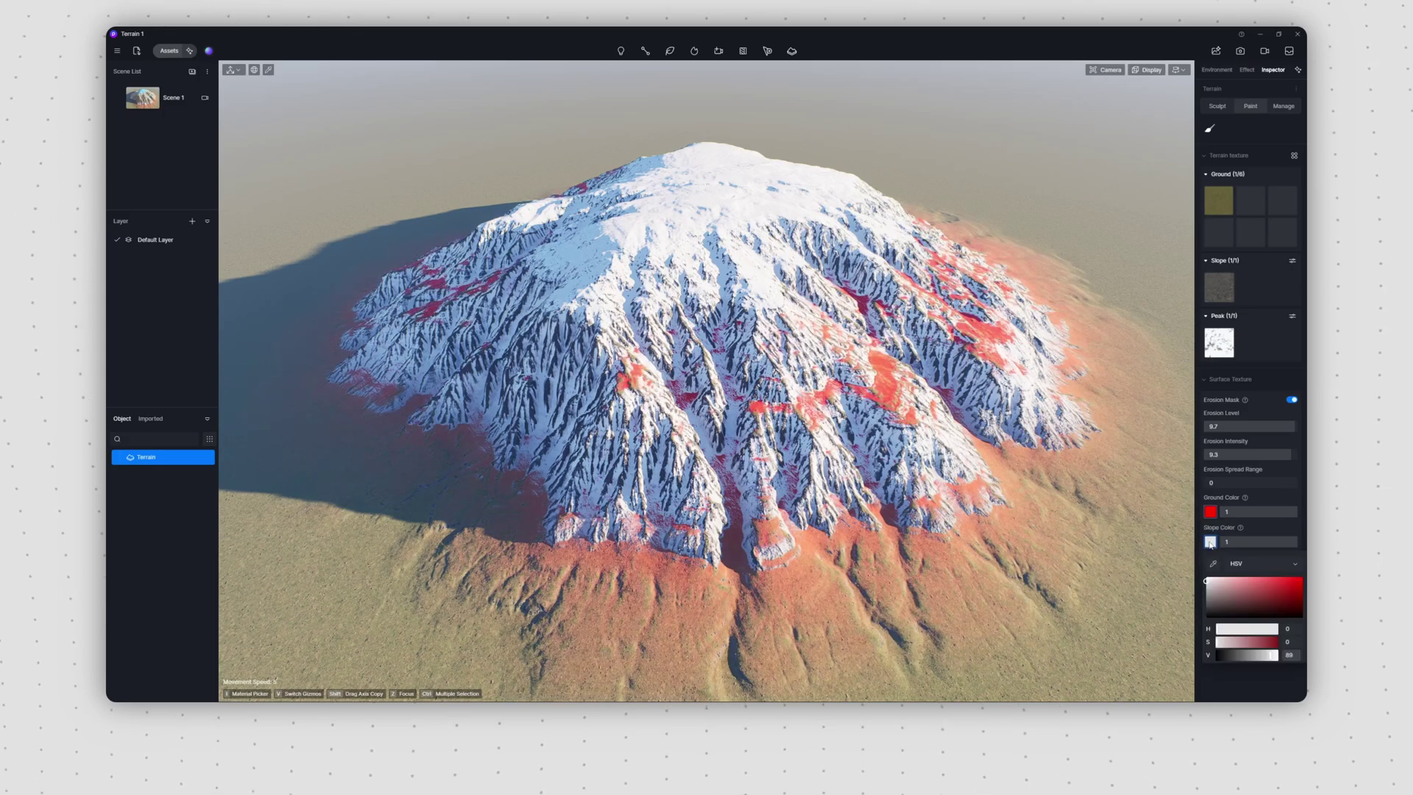
left_click(1209, 542)
left_click(1236, 610)
Pick a blue Peak Color, then scrub its value to 0 so the peak stays white
left_click(1210, 571)
left_click(1243, 625)
left_click(1251, 618)
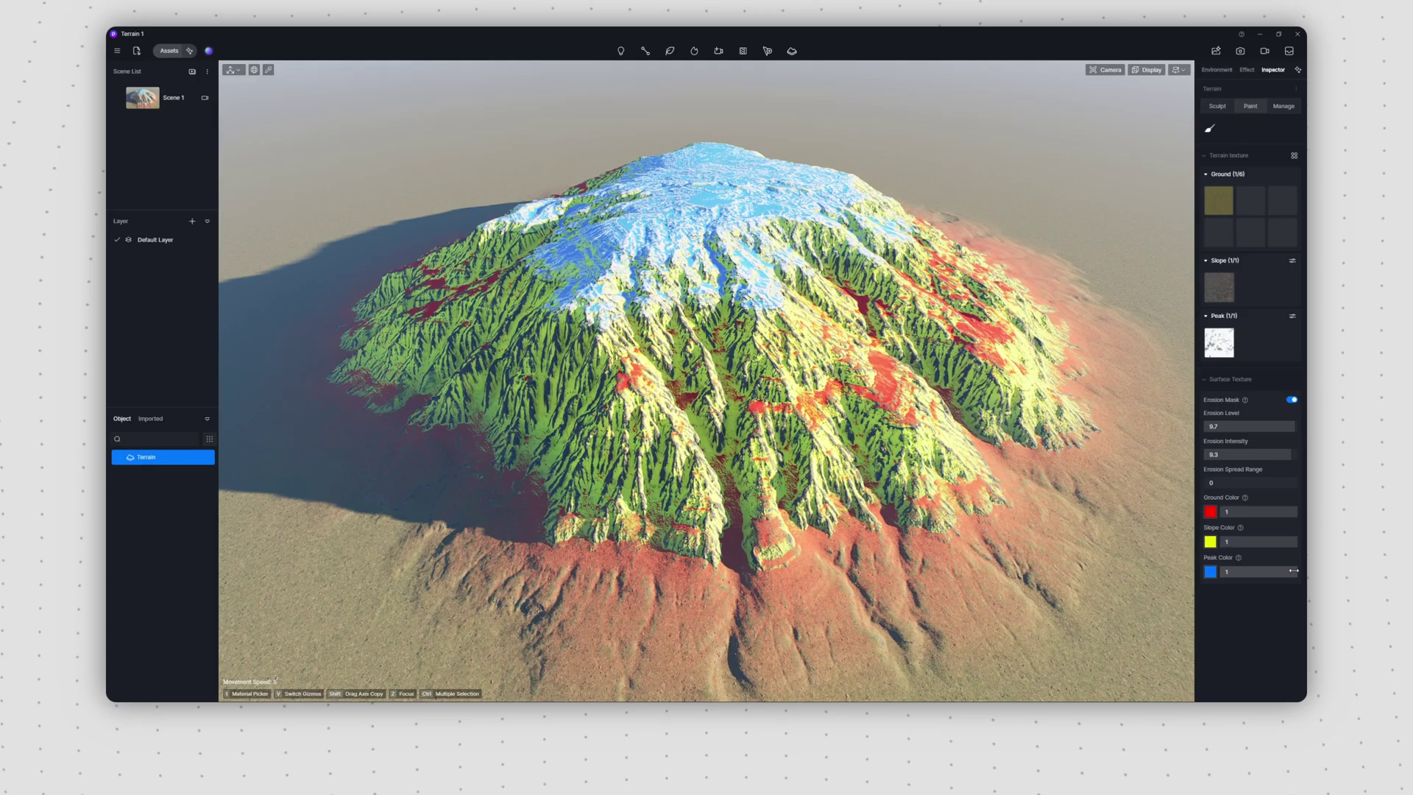
left_click_drag(1293, 571, 1189, 574)
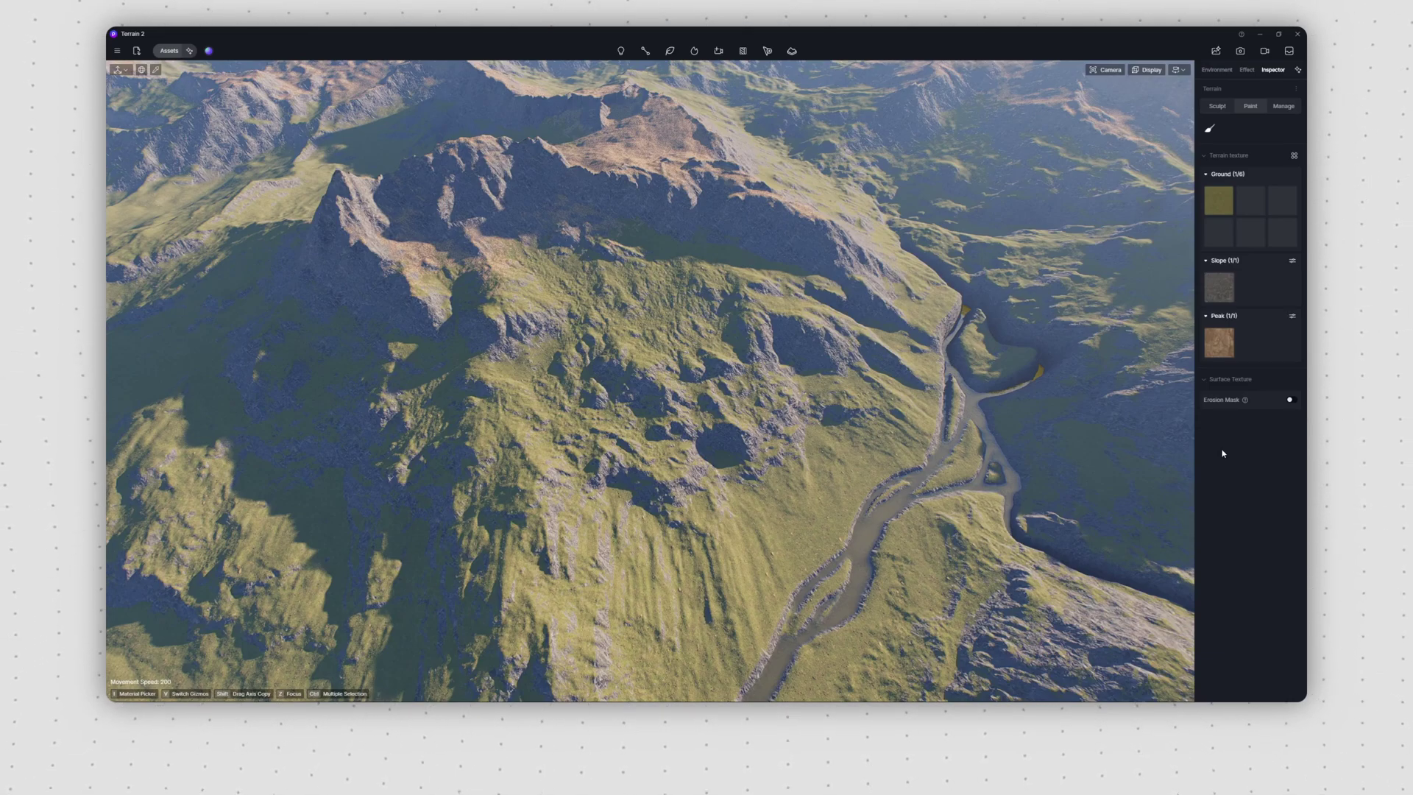
Enable Terrain 2's Erosion Mask and raise its Erosion Level to 8.5
left_click(1290, 400)
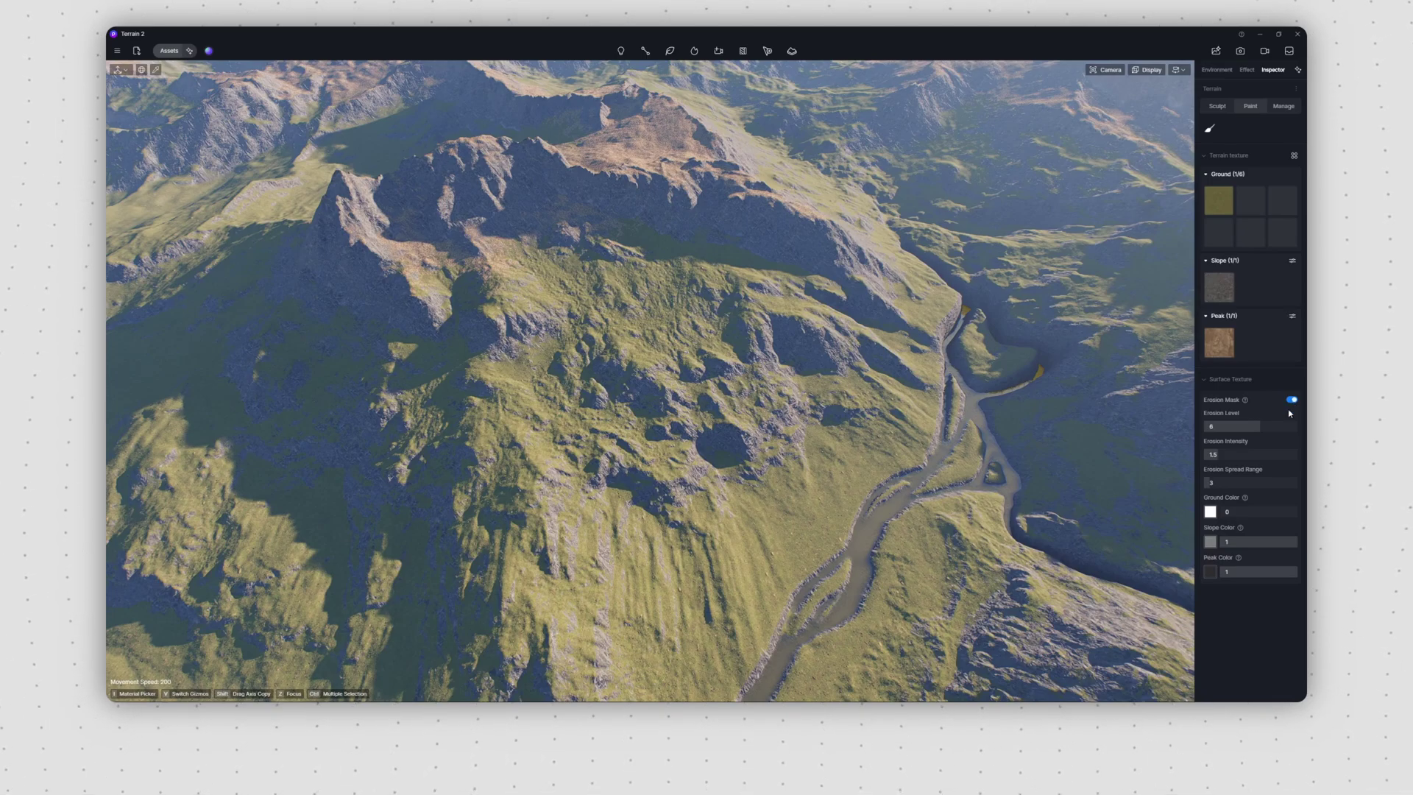
left_click_drag(1271, 427, 1216, 481)
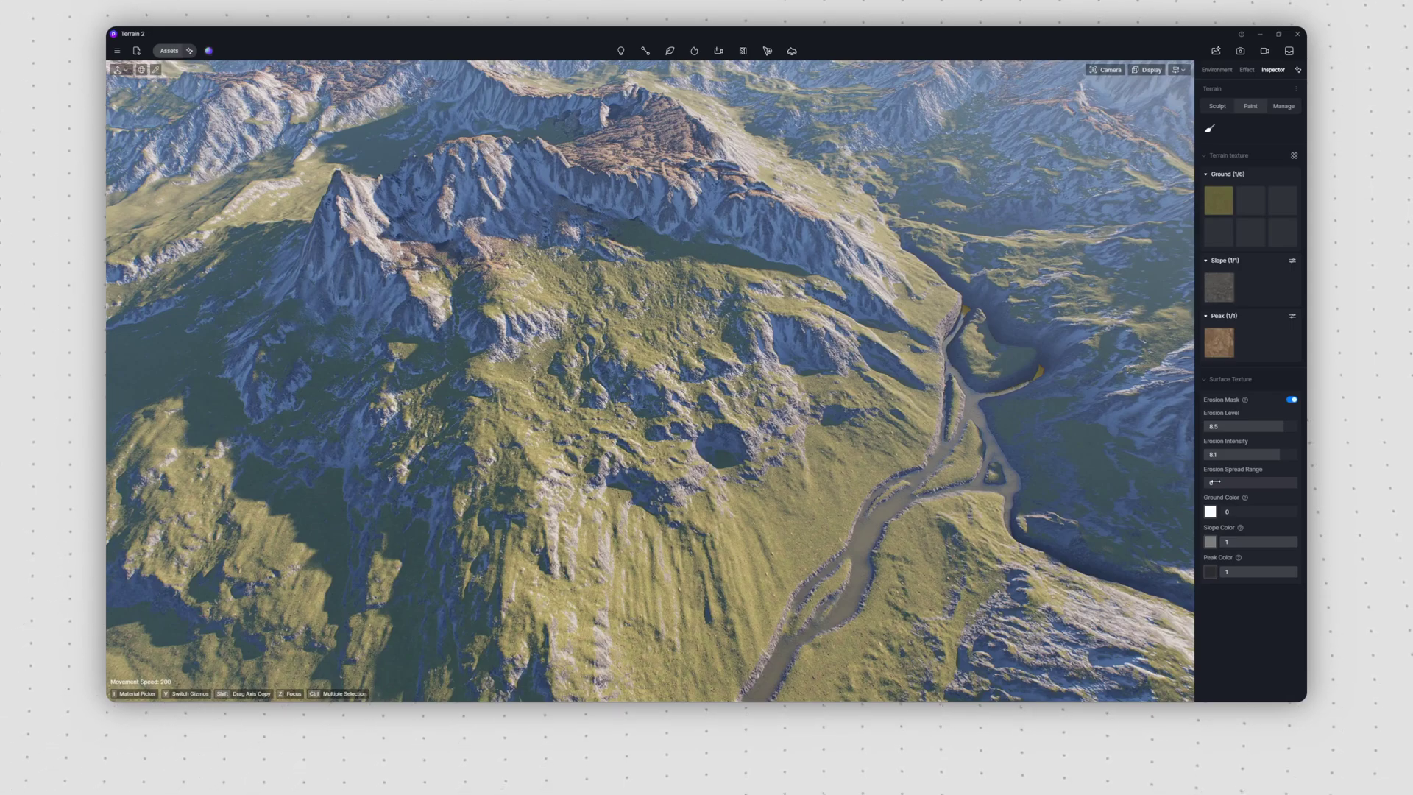
Make the Slope Color dark green and lower its strength to 0.9
left_click(1210, 542)
left_click(1243, 629)
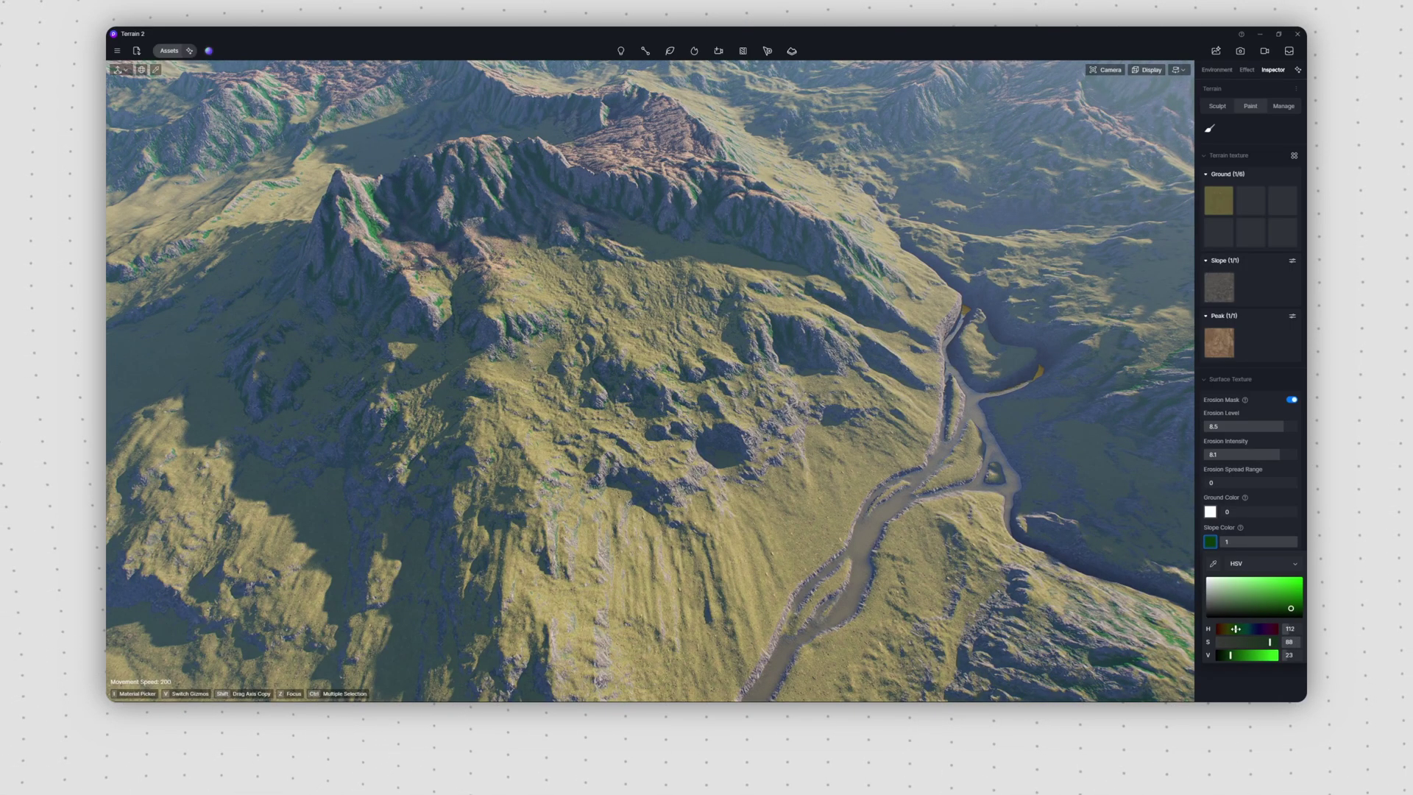
left_click_drag(1236, 629, 1284, 613)
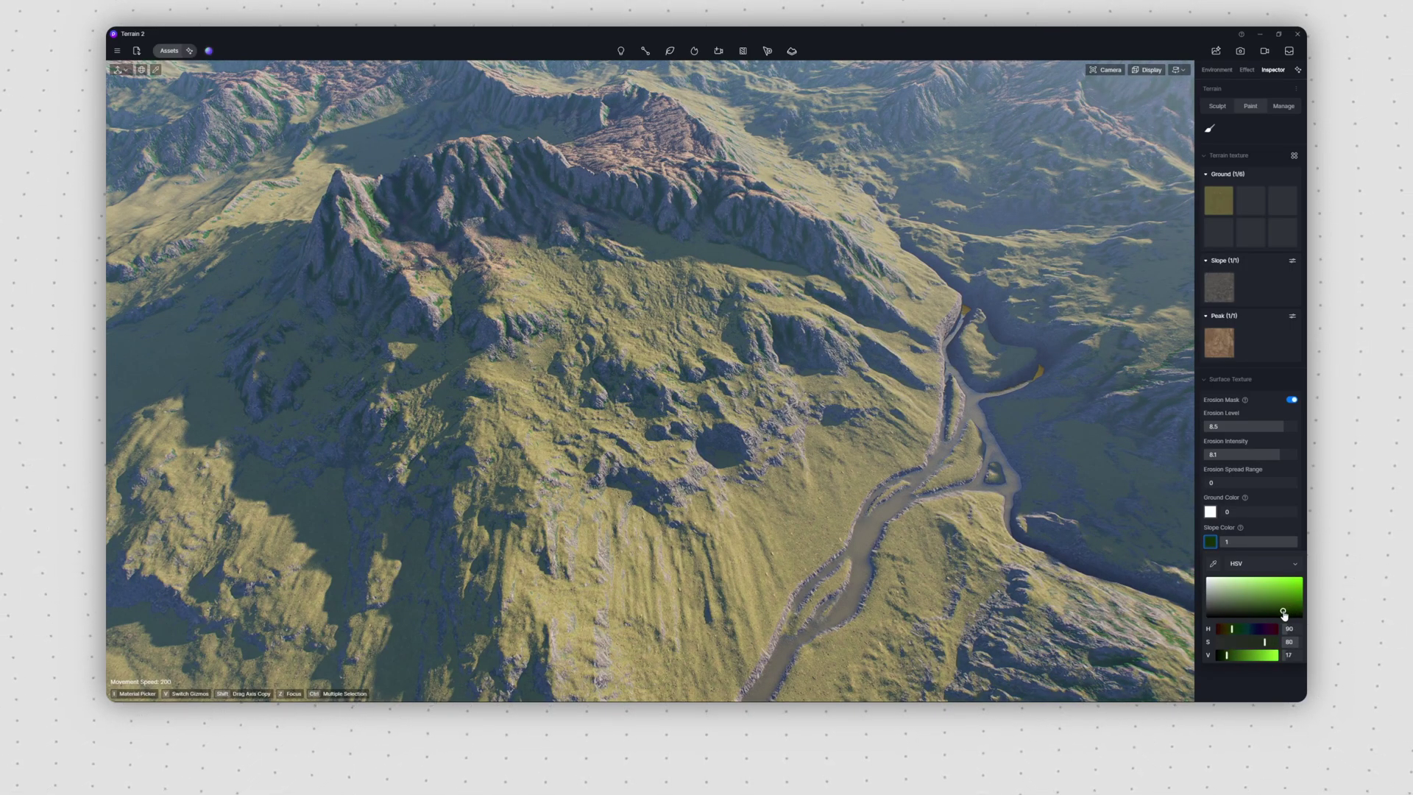
left_click(1284, 534)
left_click_drag(1289, 547, 1287, 513)
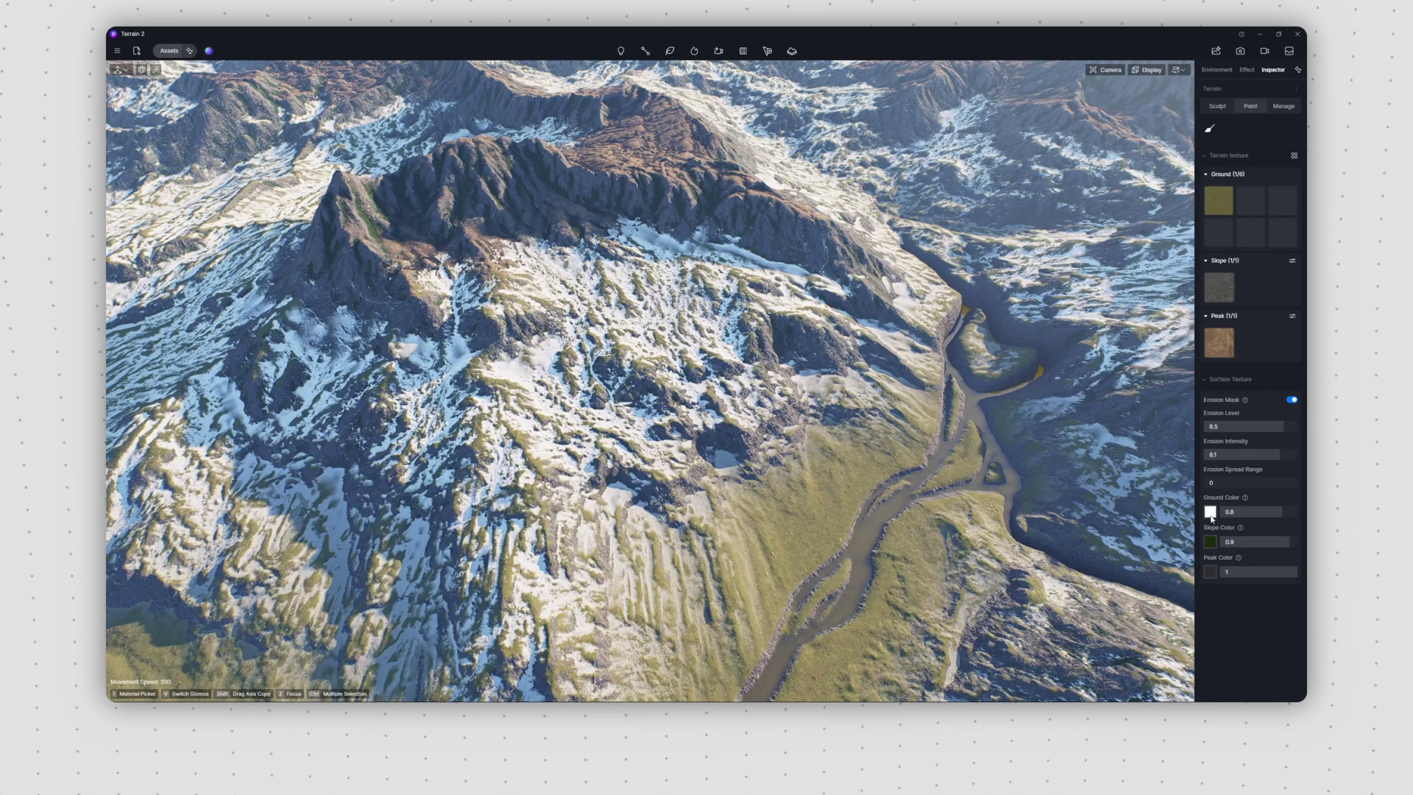
Set the Ground Color to dark green and the Peak Color to reddish-brown
left_click(1211, 513)
left_click_drag(1218, 599, 1267, 582)
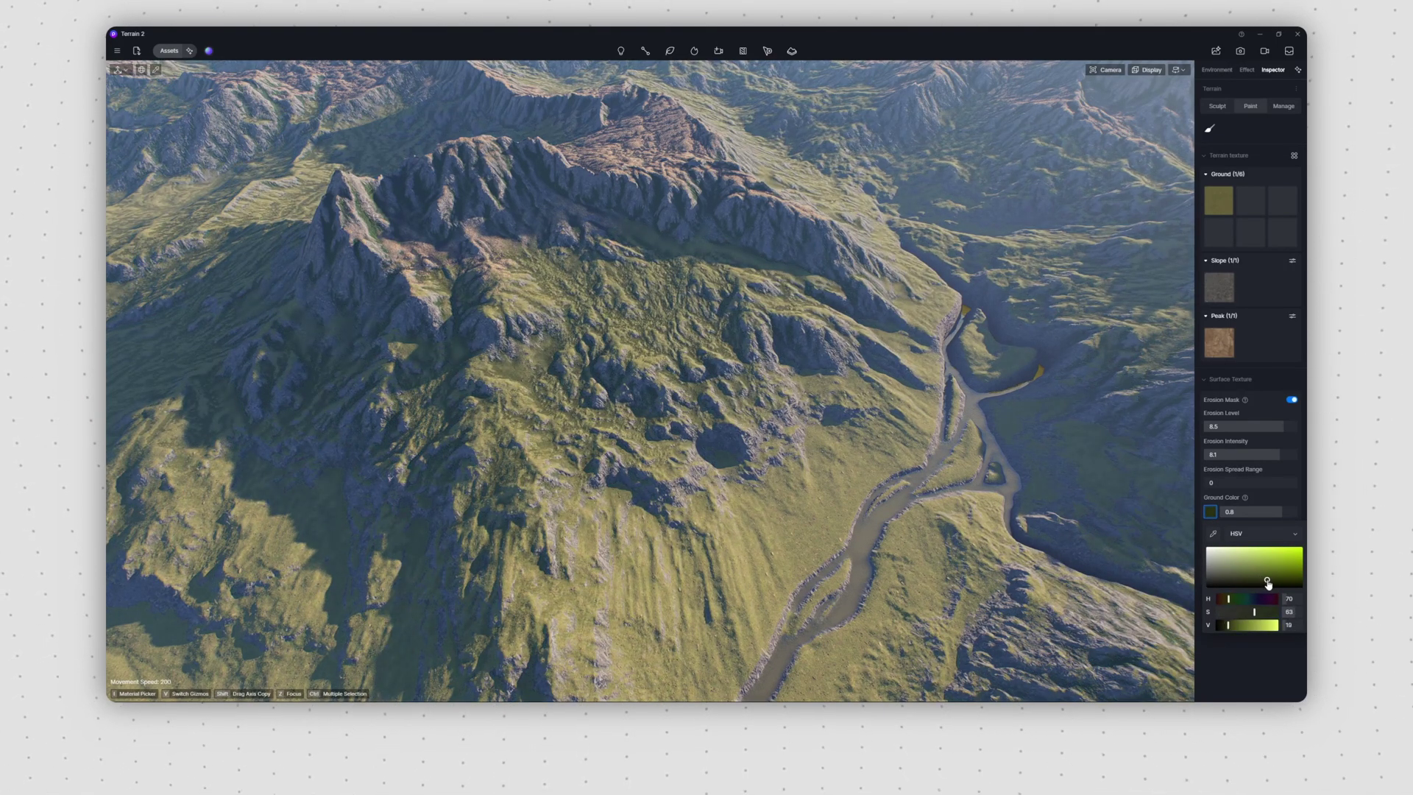
left_click(1285, 504)
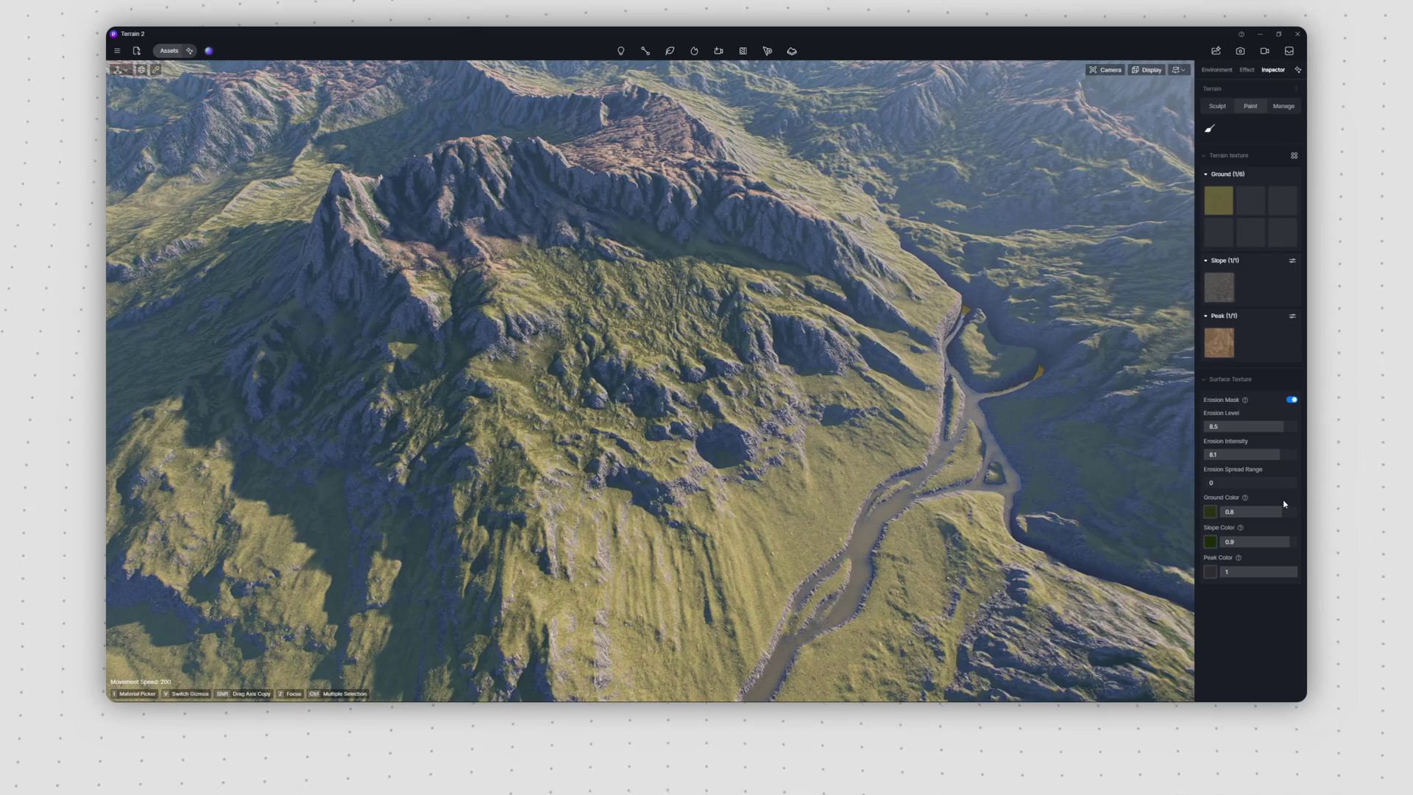
left_click(1210, 572)
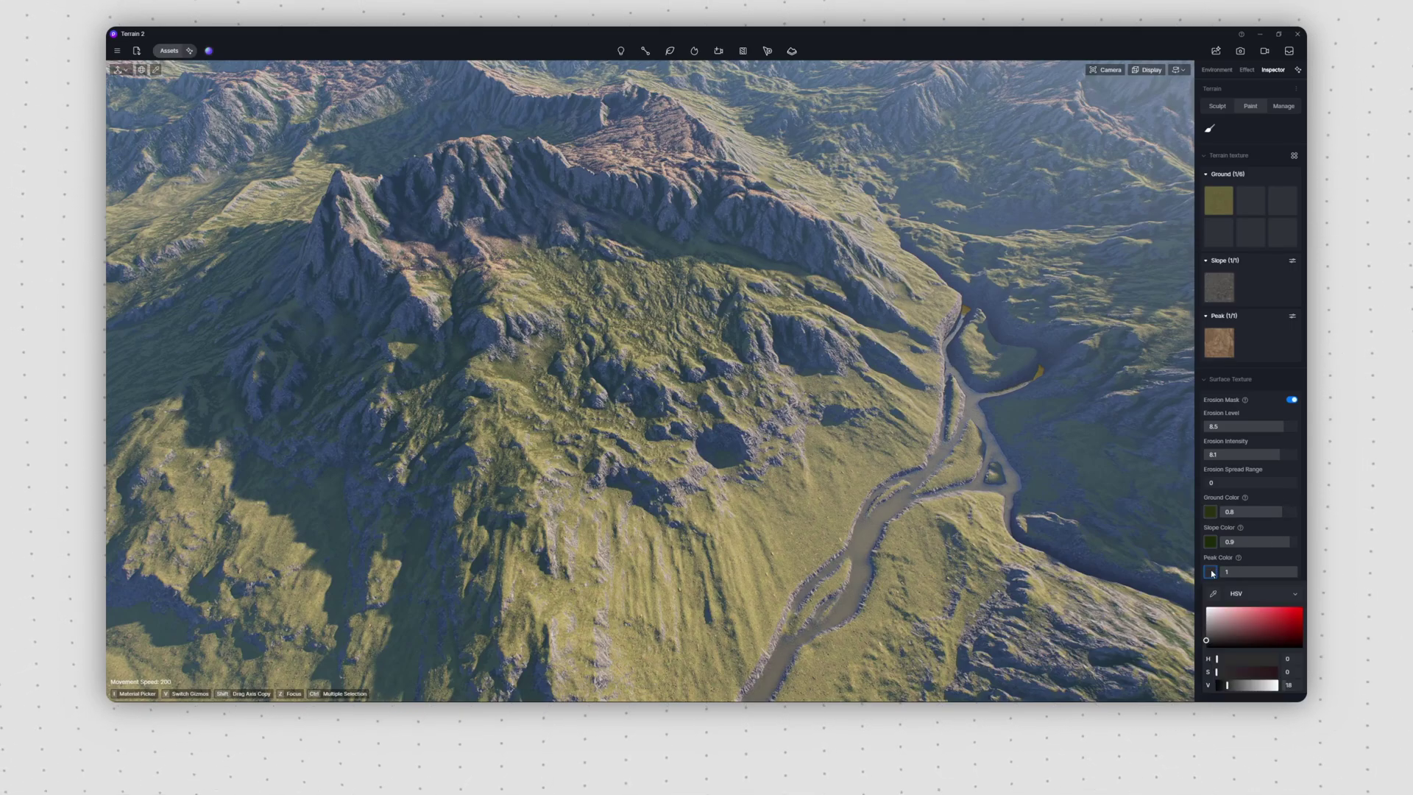
left_click_drag(1217, 658, 1250, 644)
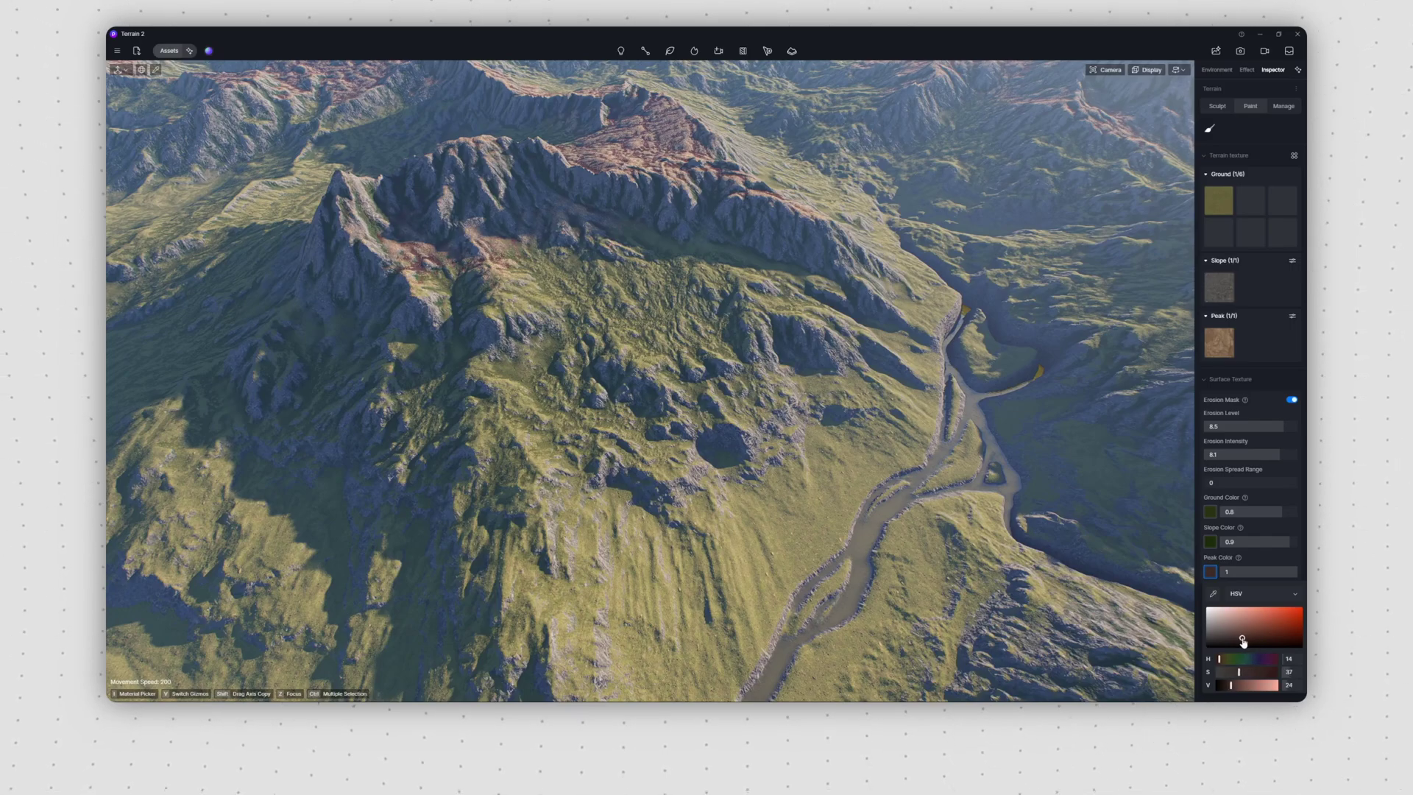
left_click(1292, 576)
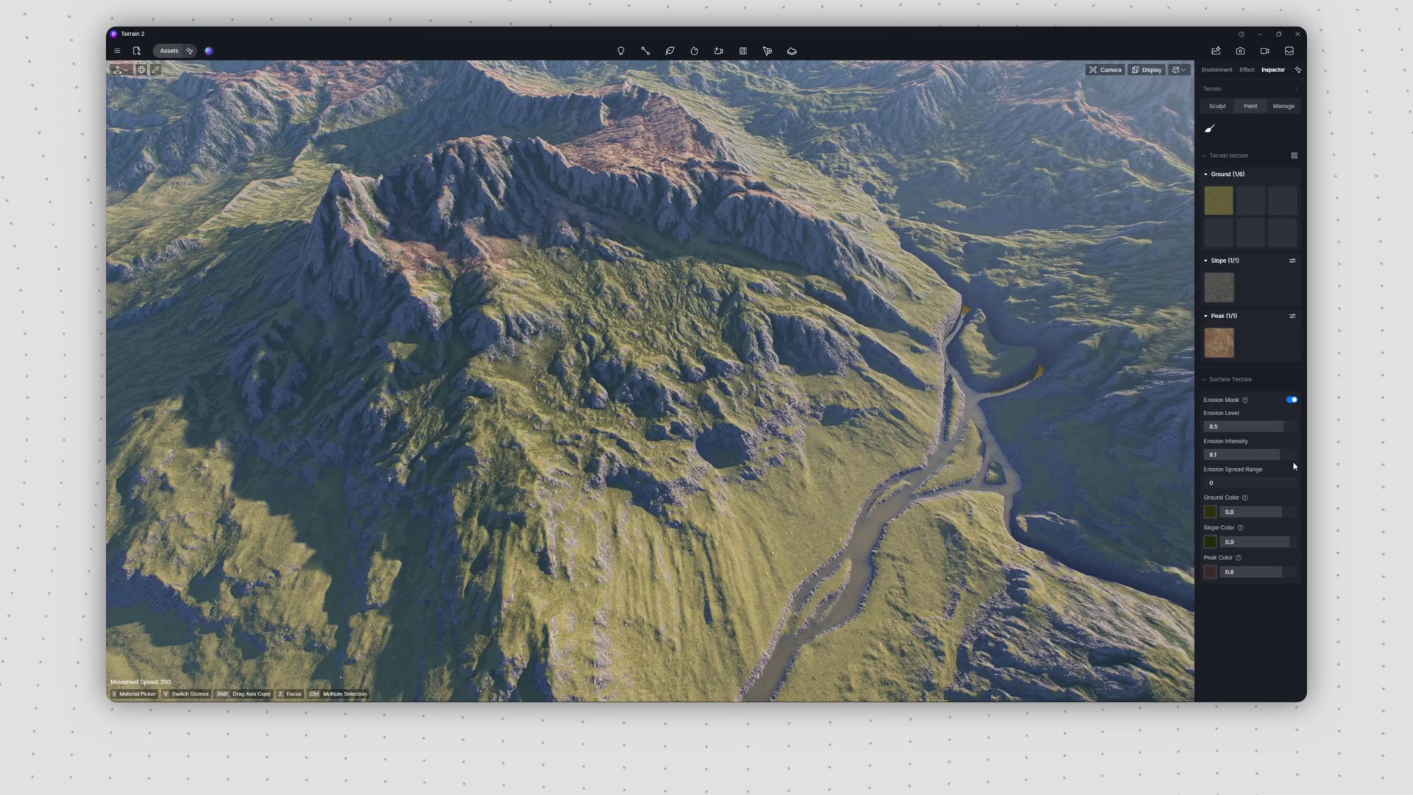
Toggle the Erosion Mask off and on three times to compare, ending with it enabled
left_click(1290, 400)
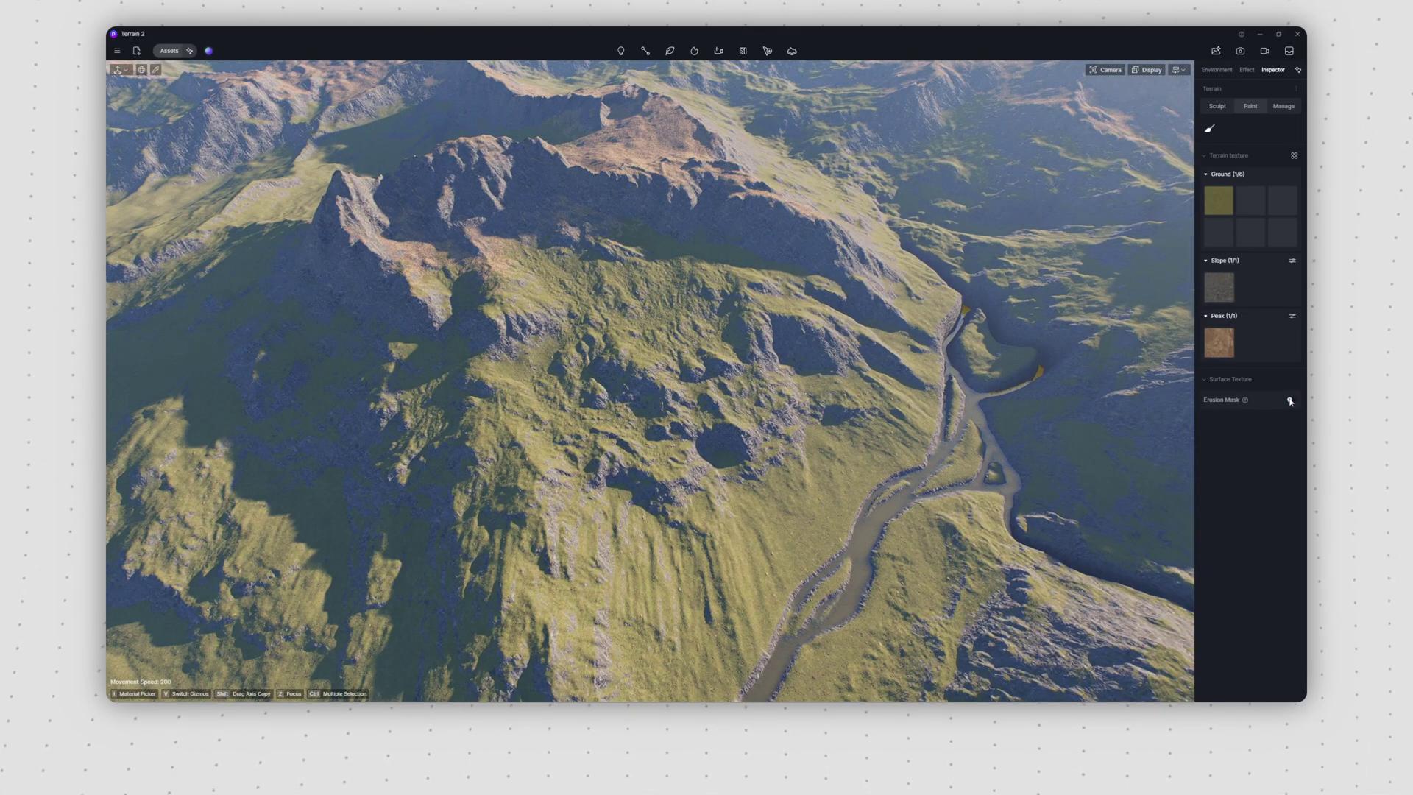
left_click(1291, 400)
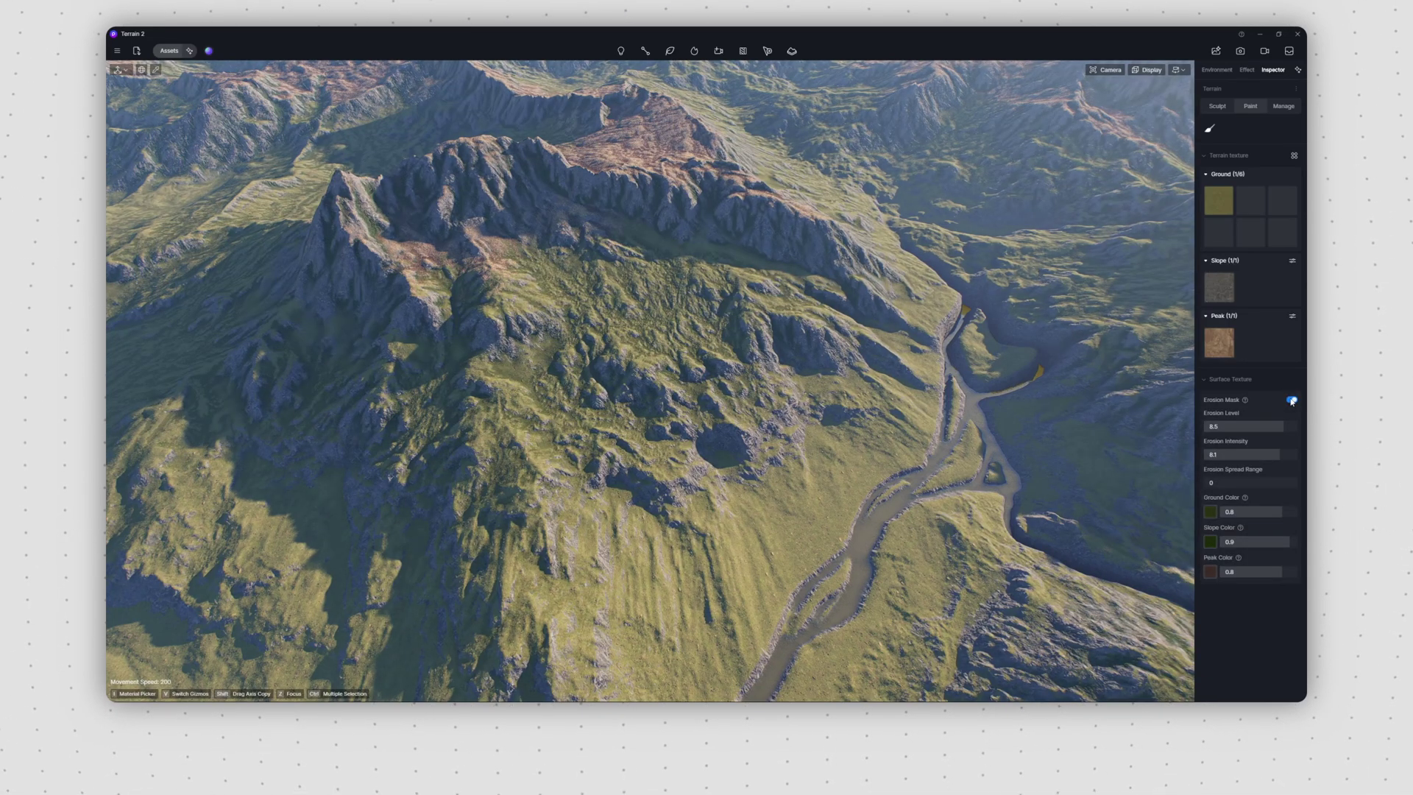
left_click(1291, 400)
left_click(1290, 401)
left_click(1291, 401)
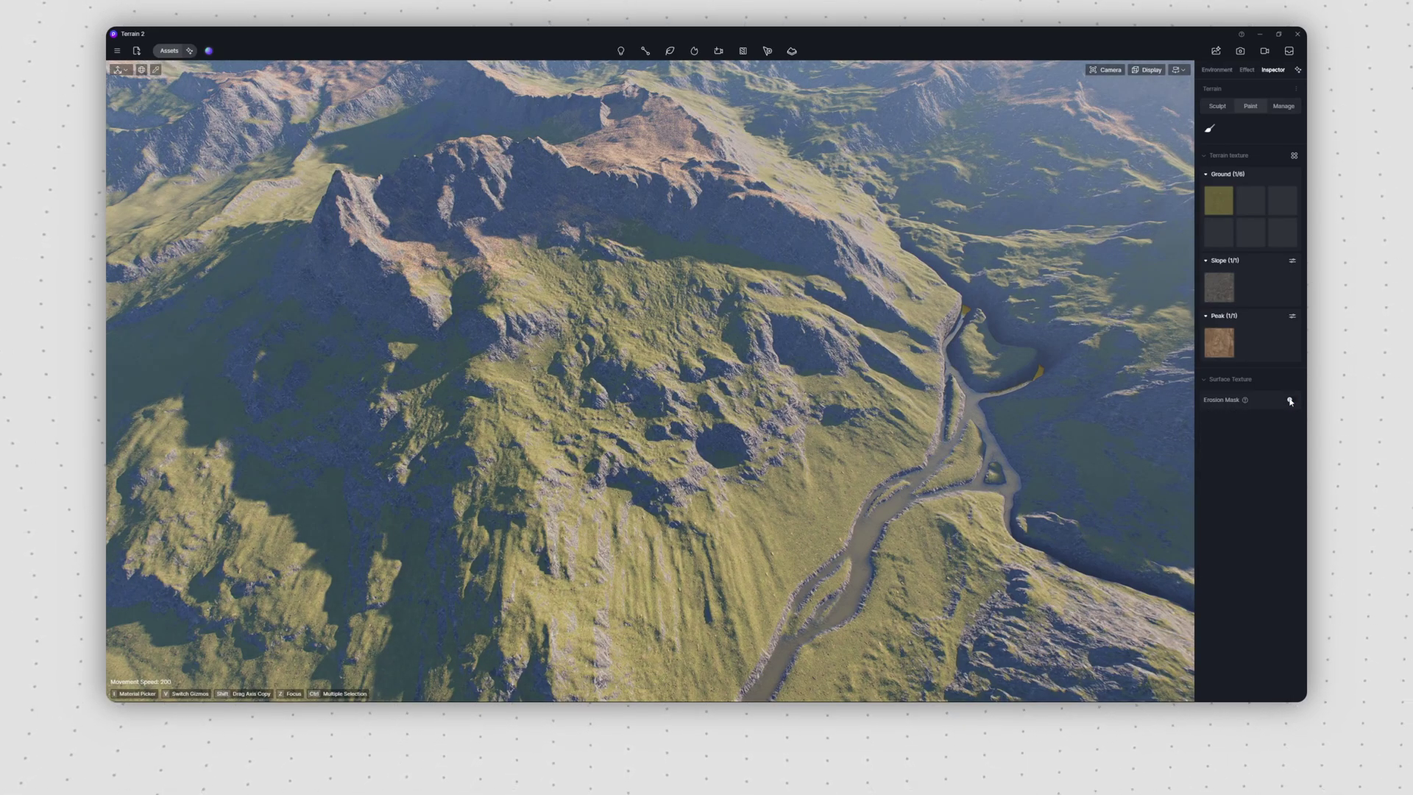
left_click(1291, 400)
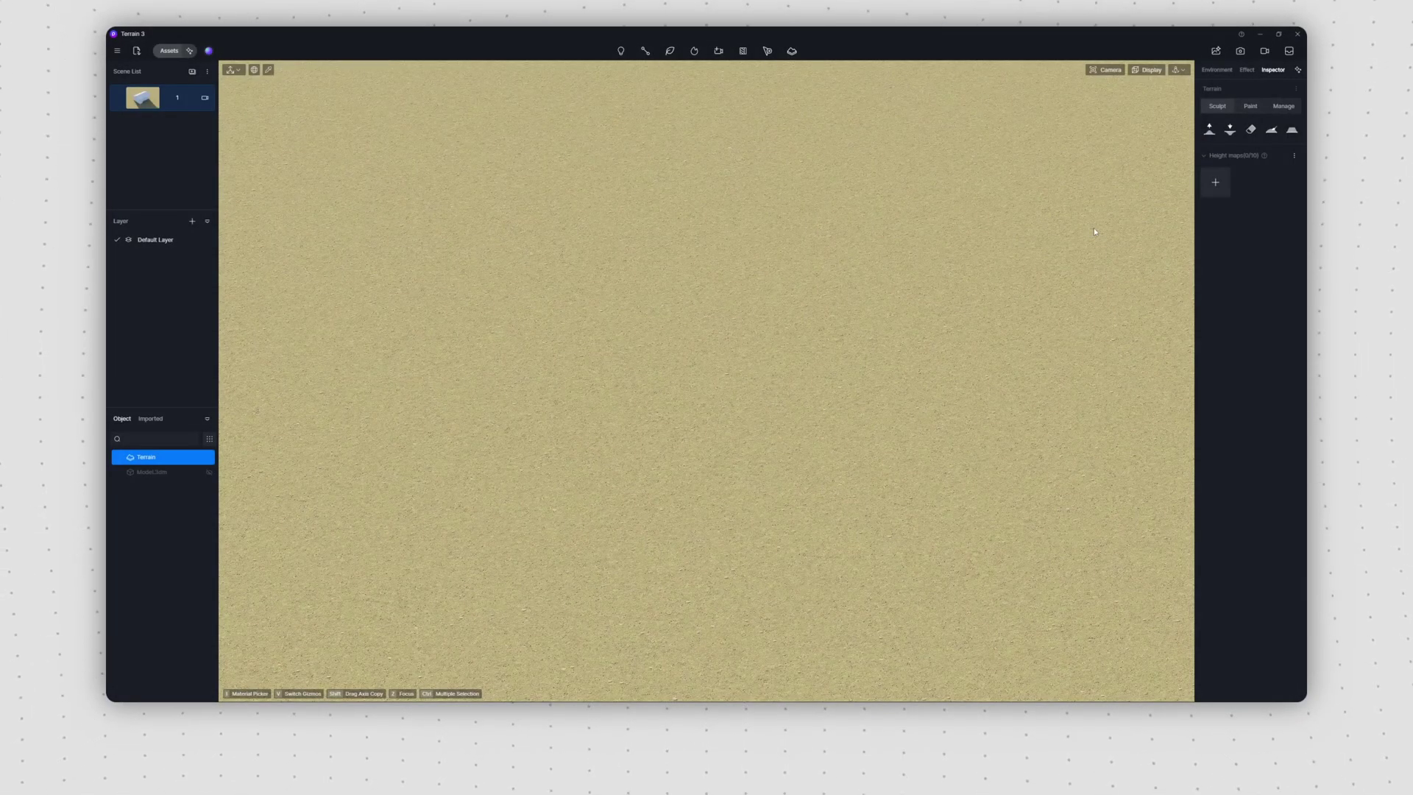
In Manage, unhide the Model.3dm house model and select it
left_click(1274, 108)
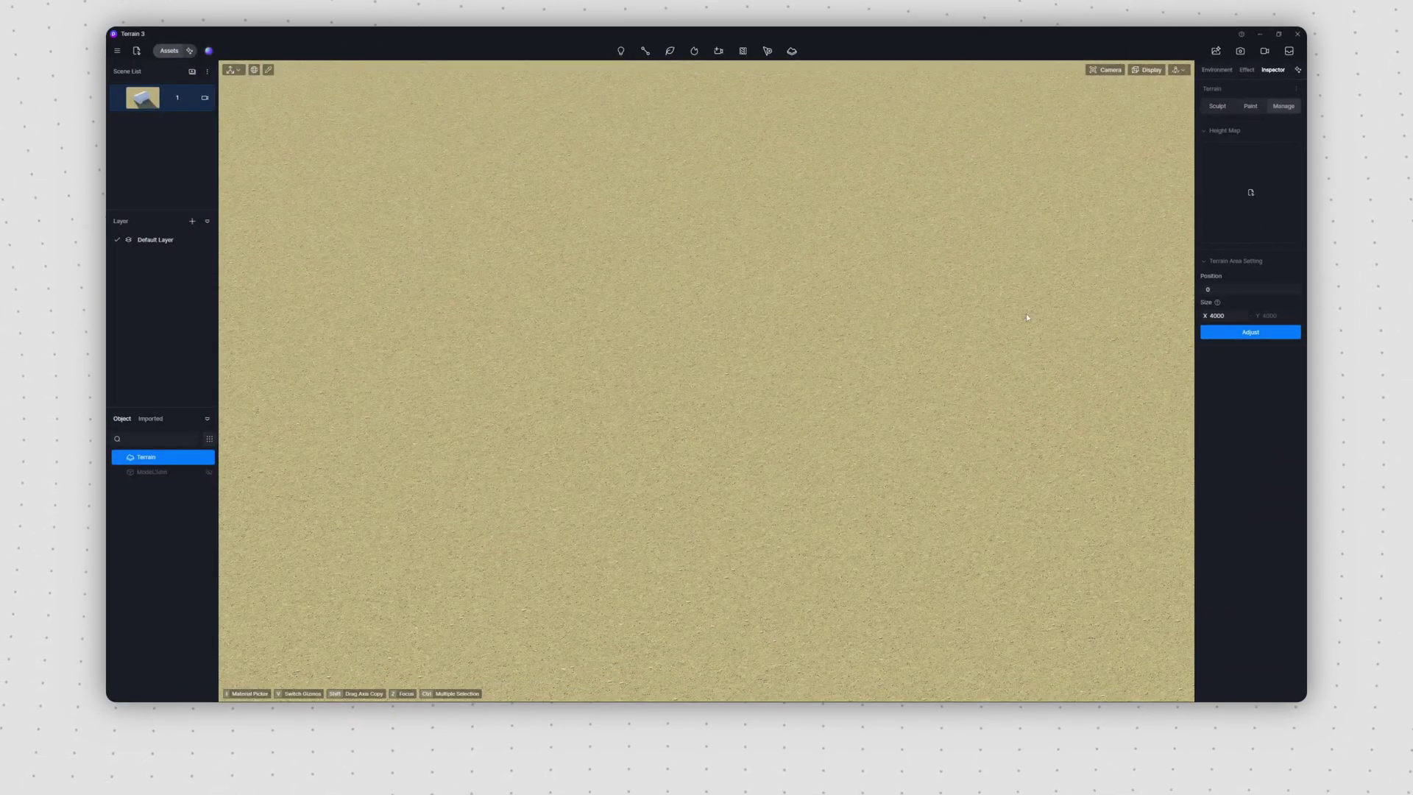
left_click(209, 471)
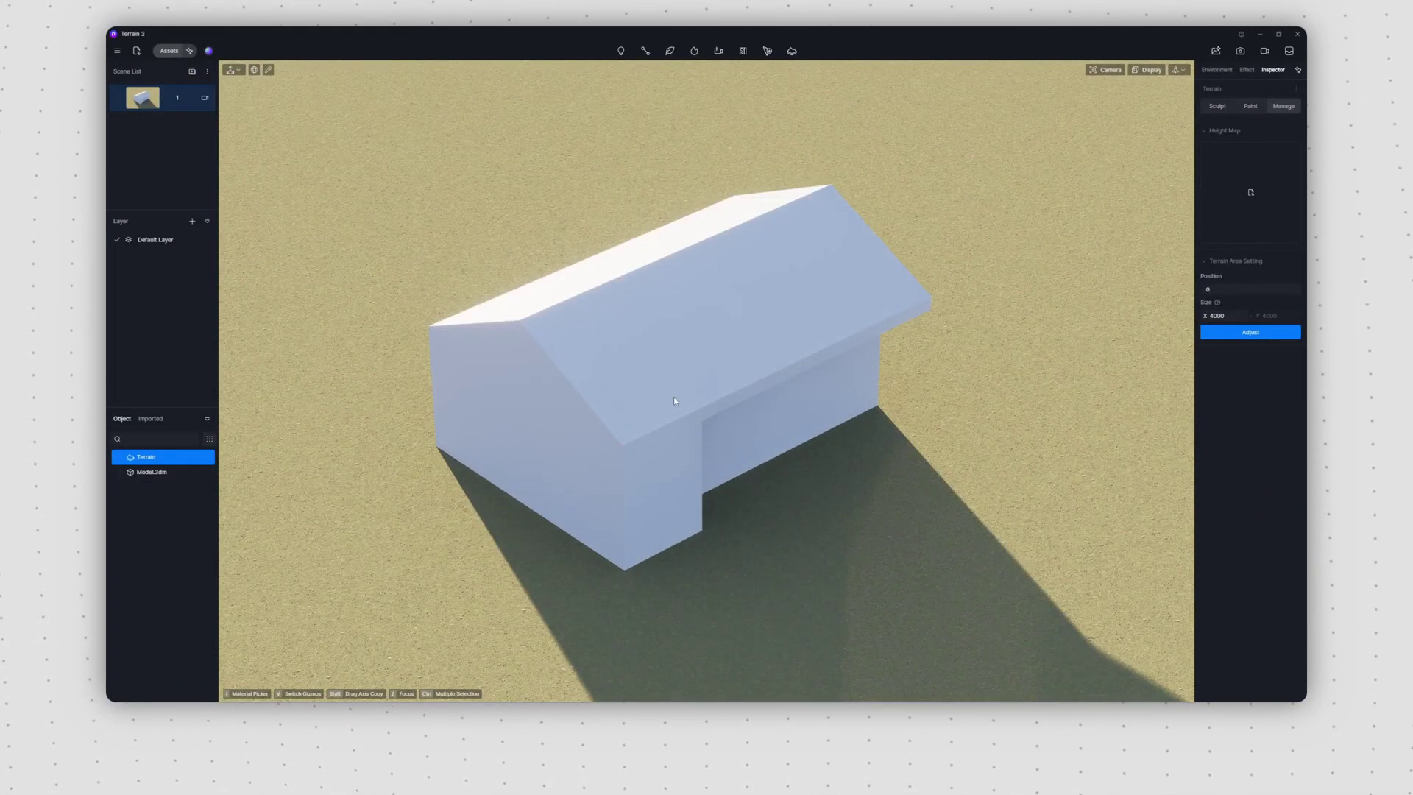
left_click(673, 396)
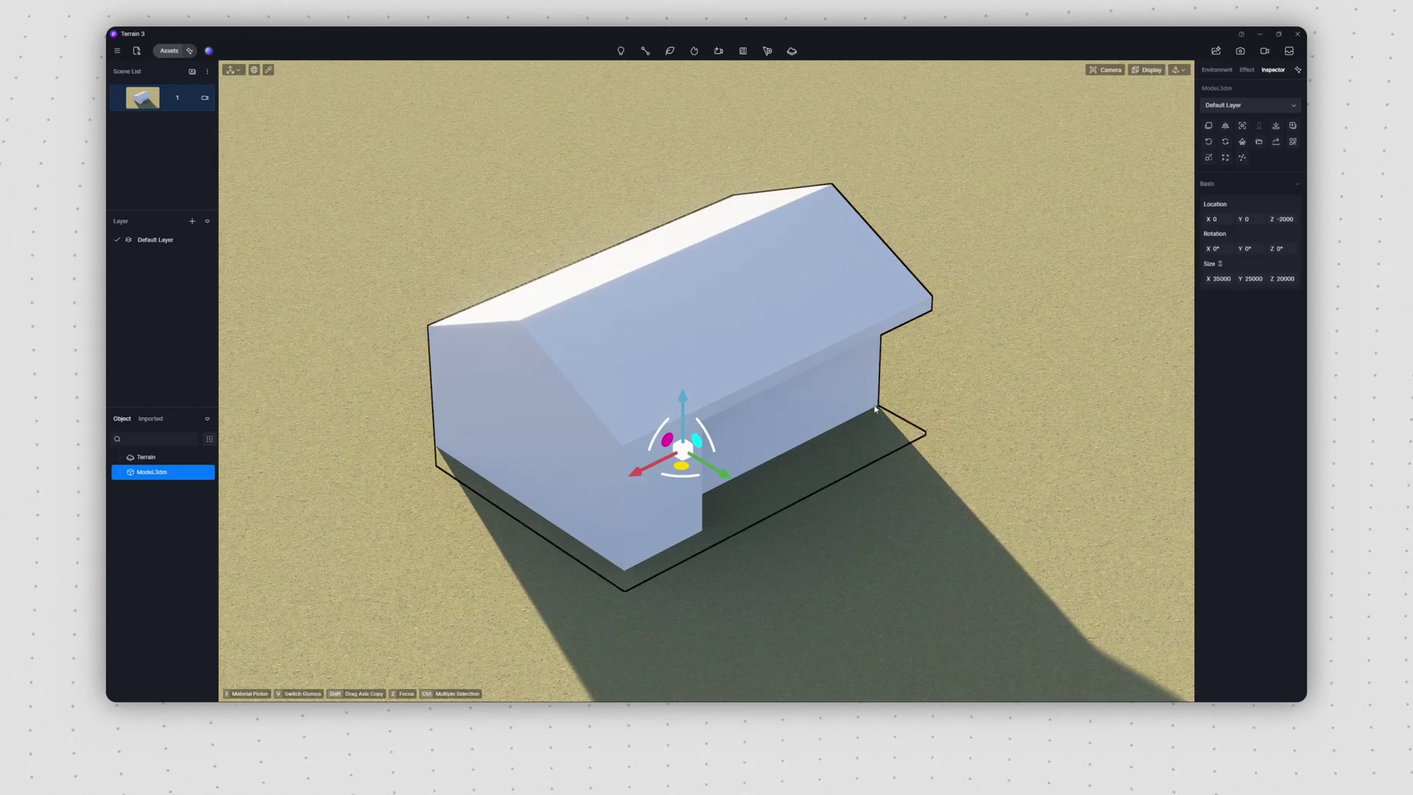
Set the Terrain's area position to -2 and apply it with Adjust
left_click(146, 457)
left_click(1228, 289)
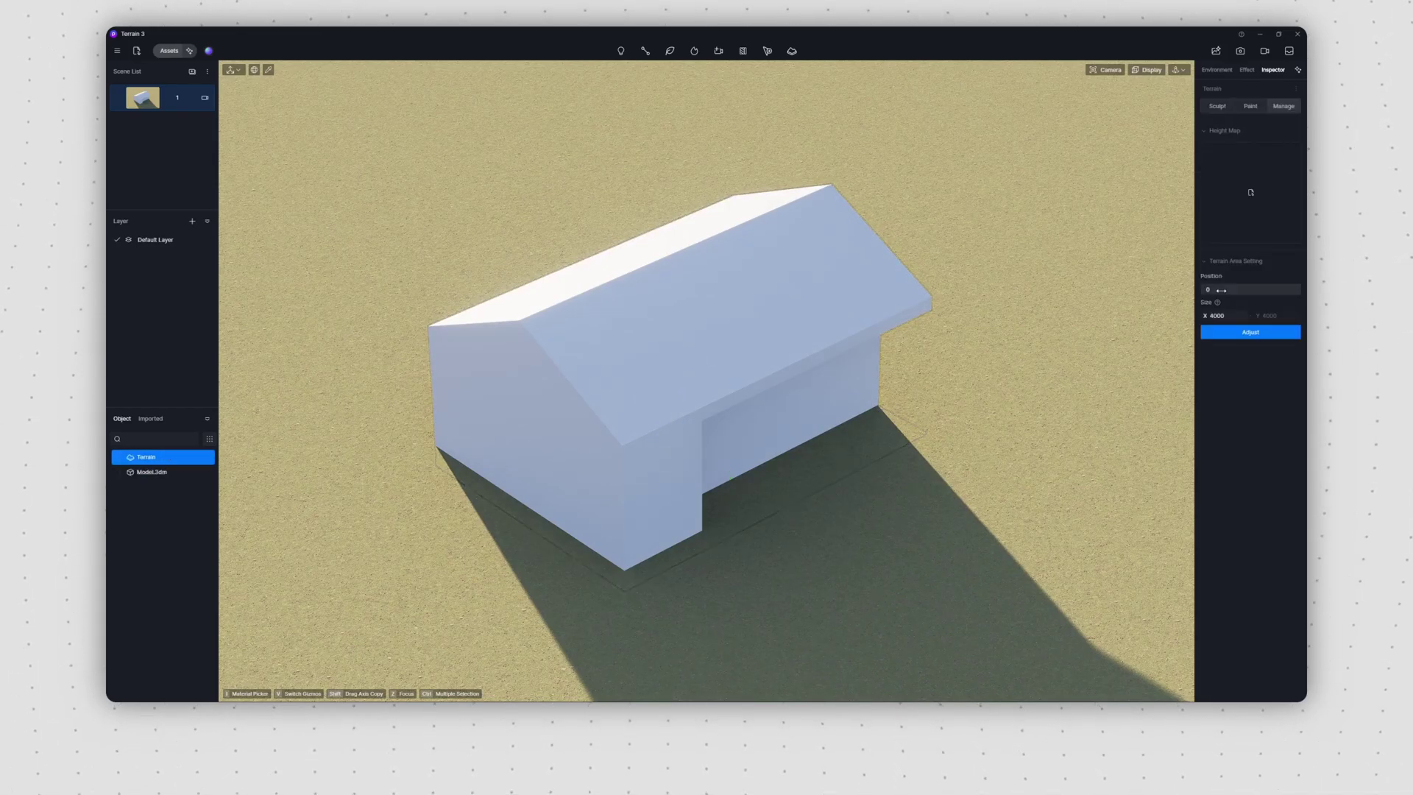
type("-2")
left_click(1227, 332)
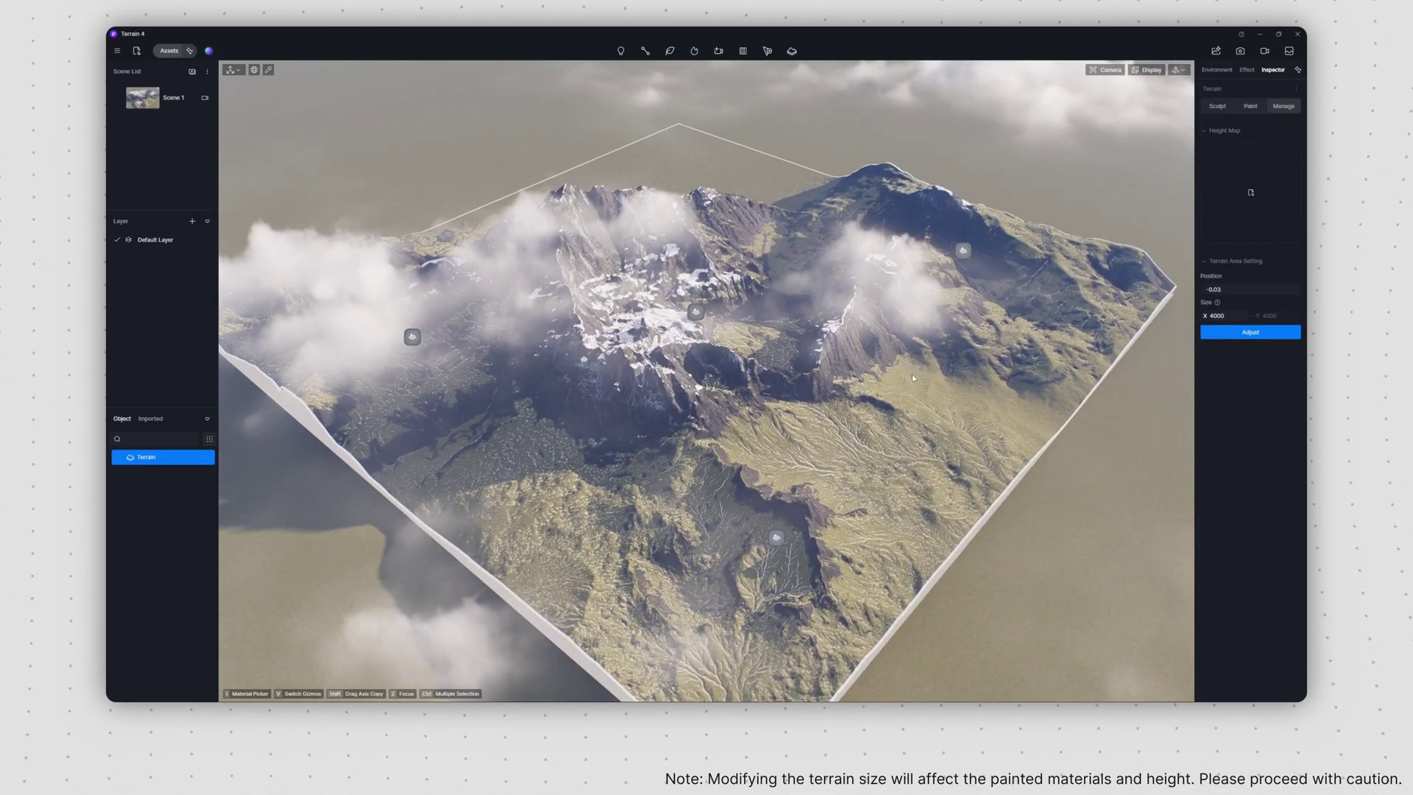
Increase the terrain area's Size X, apply it, and orbit to view the enlarged terrain
mouse_move(1235, 312)
left_mouse_down()
mouse_move(1250, 313)
mouse_move(1229, 315)
left_mouse_up()
left_click(1250, 331)
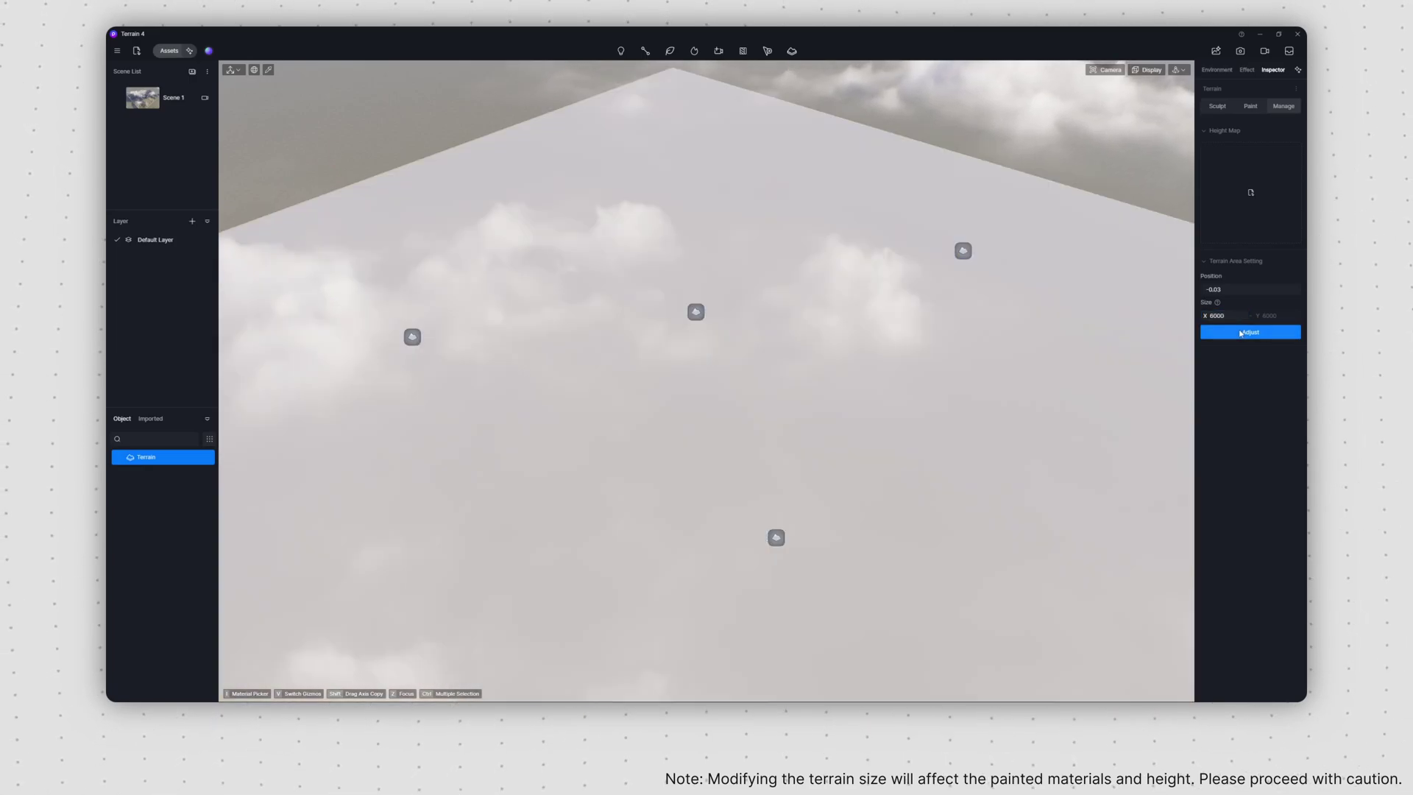
right_click_drag(752, 447, 693, 457)
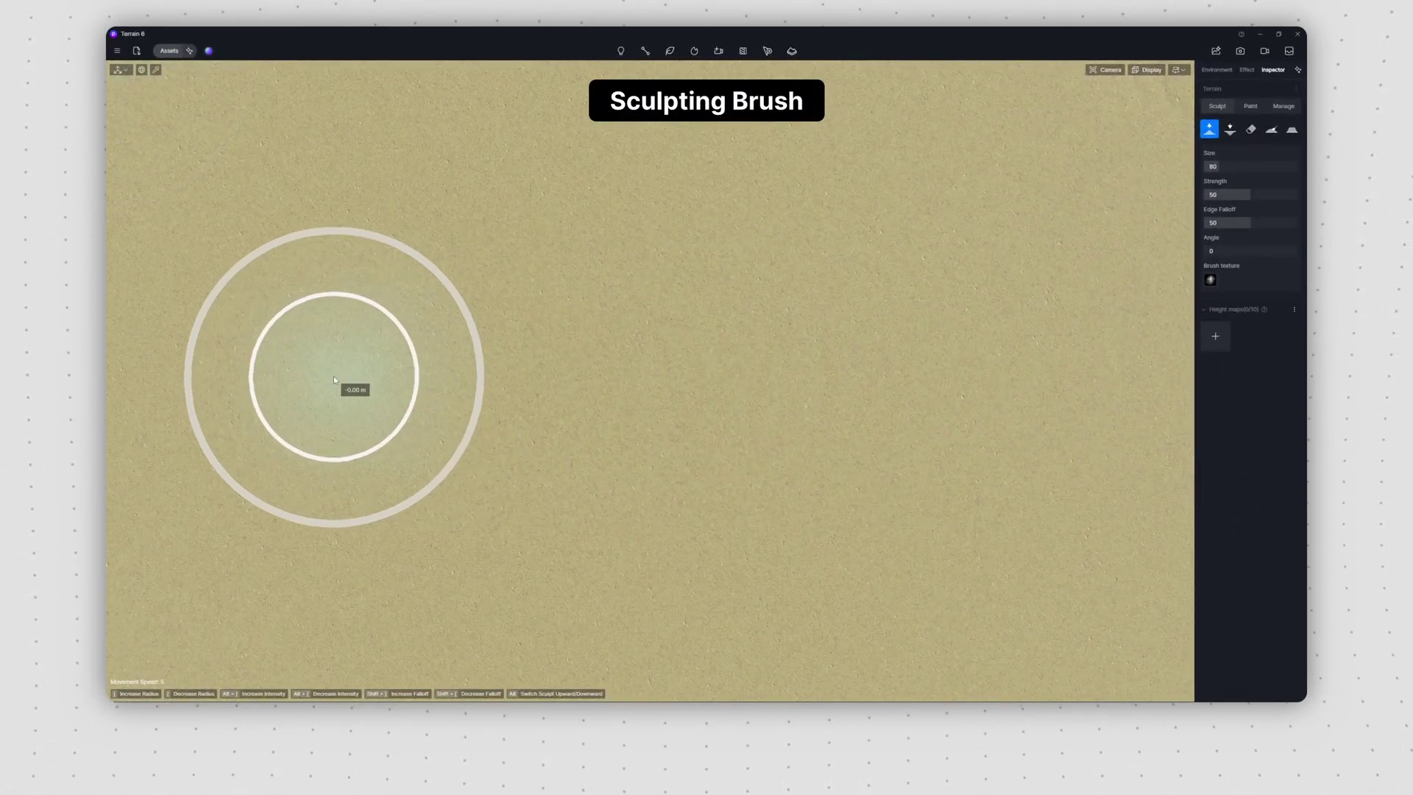
Stamp three craters with the raise brush at angles 0, 45.3 and 93.4
left_click(334, 379)
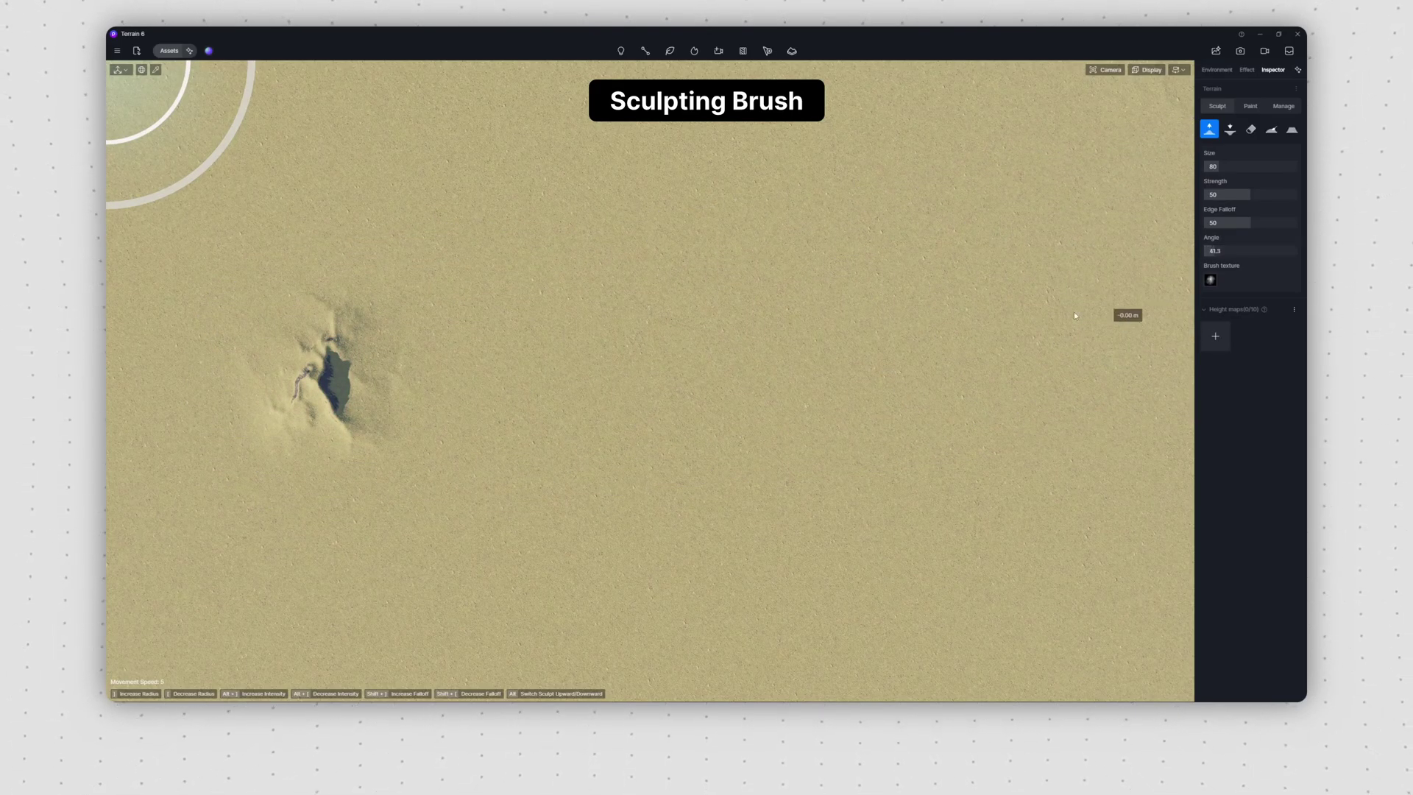
left_click(629, 372)
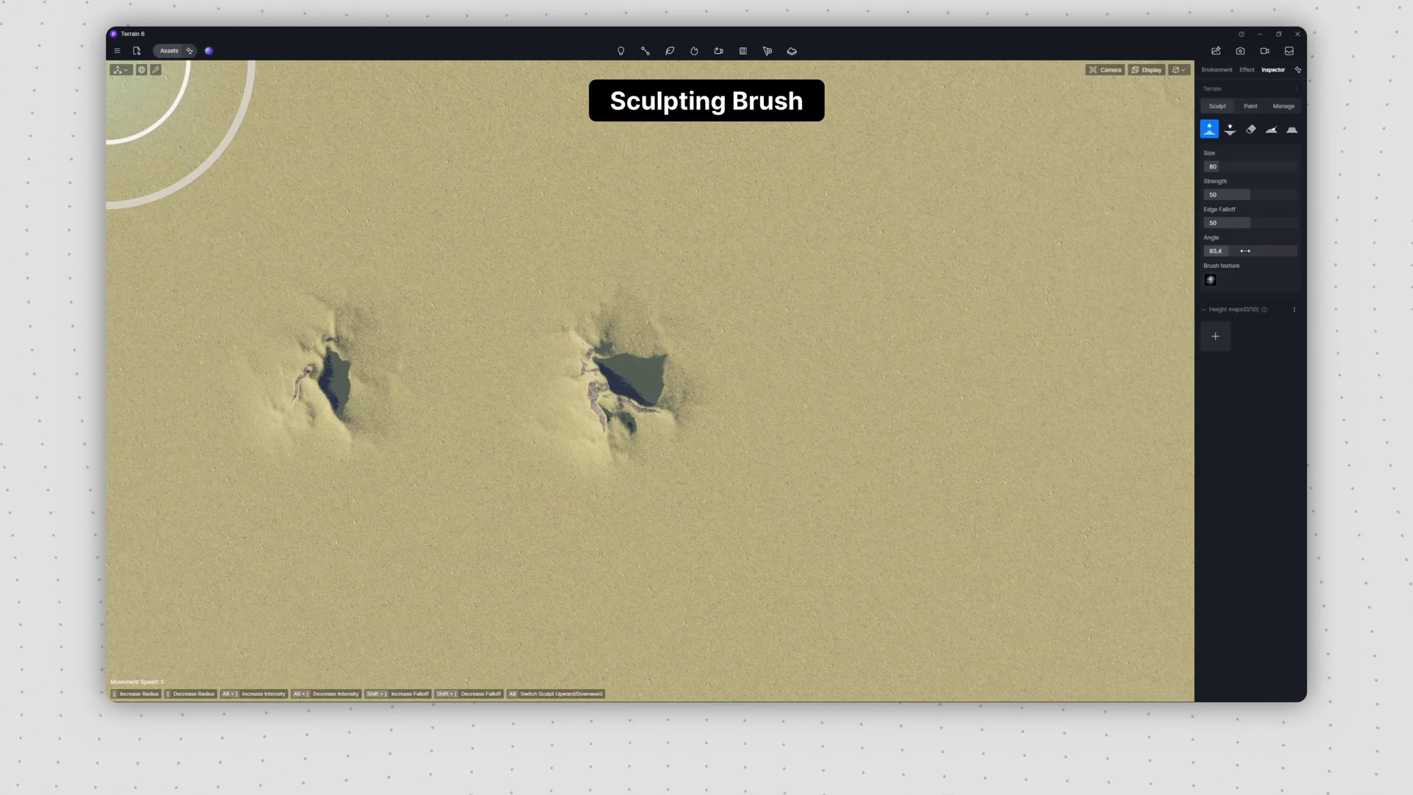
left_click(904, 393)
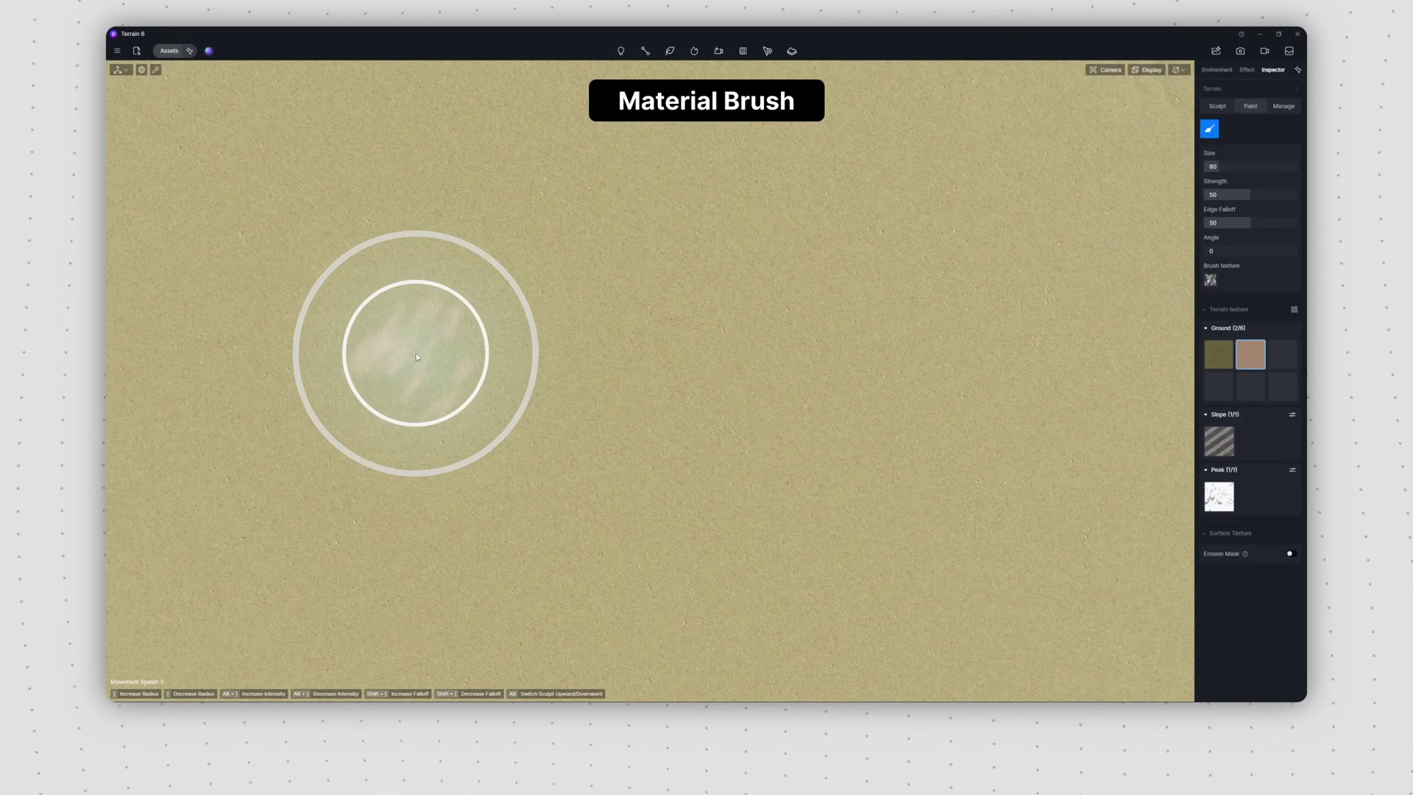
Change the material brush Angle and paint a second, rotated patch of pale ground material
left_click_drag(1214, 250, 1229, 253)
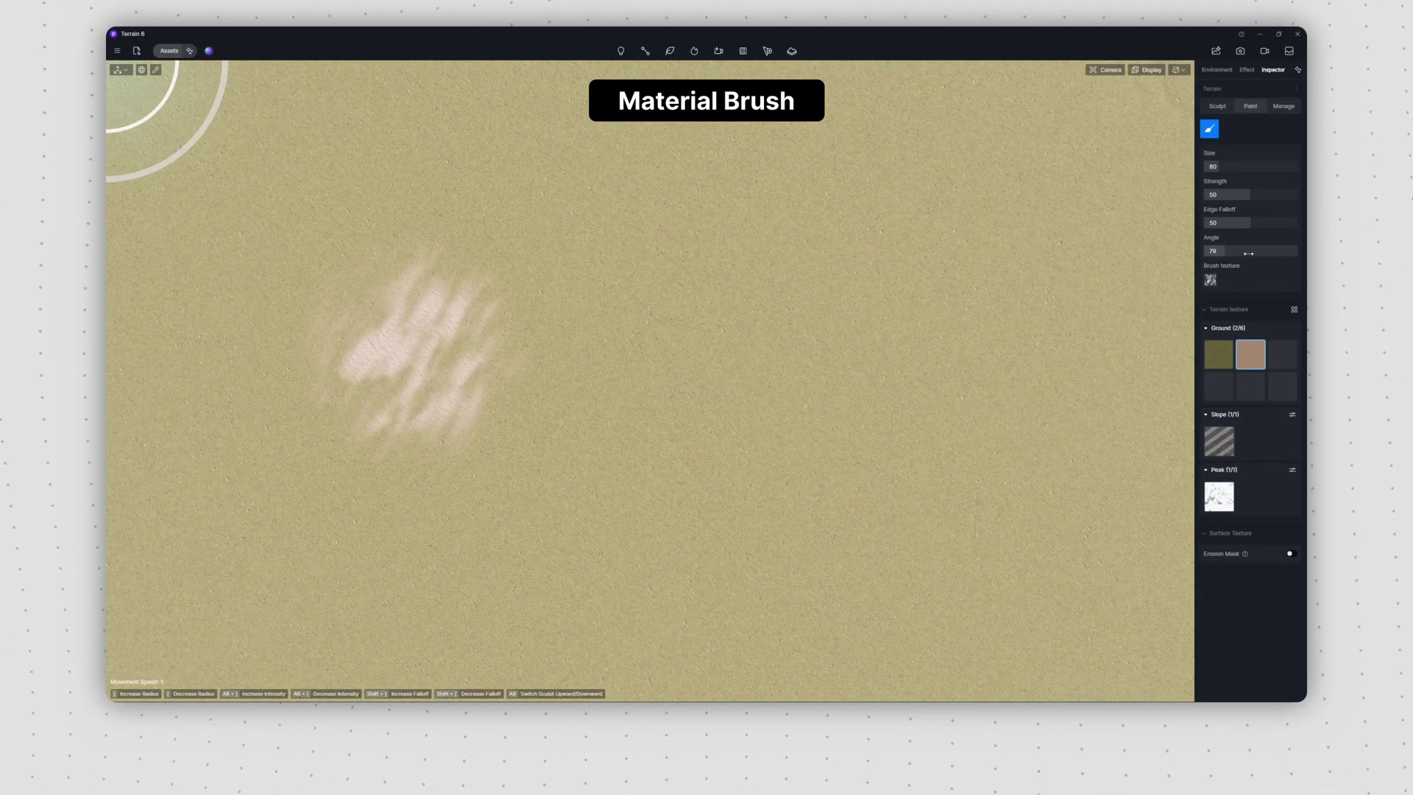
left_click_drag(846, 350, 846, 363)
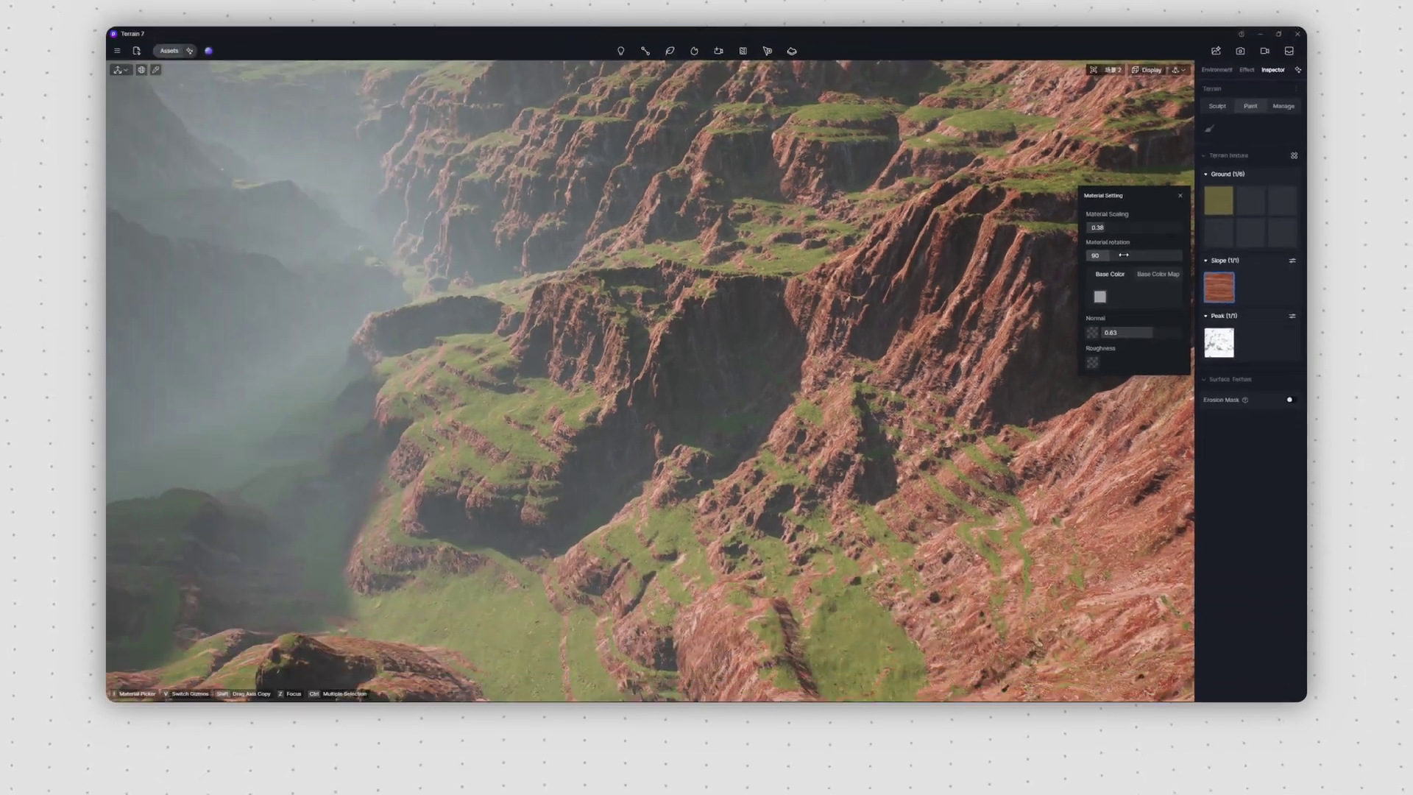
Lower the Slope material rotation from 90 toward 0, reorienting the red-rock striations on the cliffs
left_click_drag(960, 323, 938, 325)
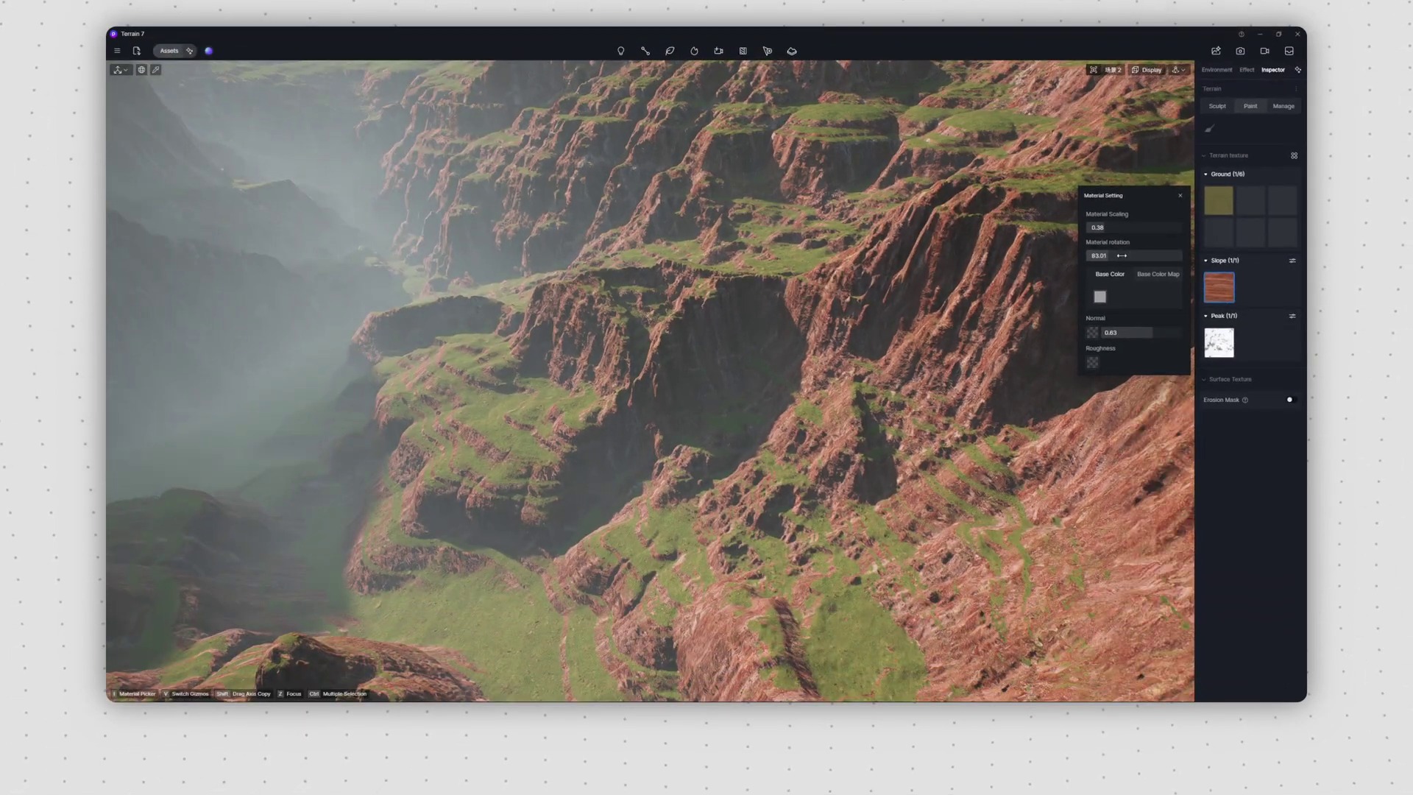
left_click_drag(1121, 256, 1097, 255)
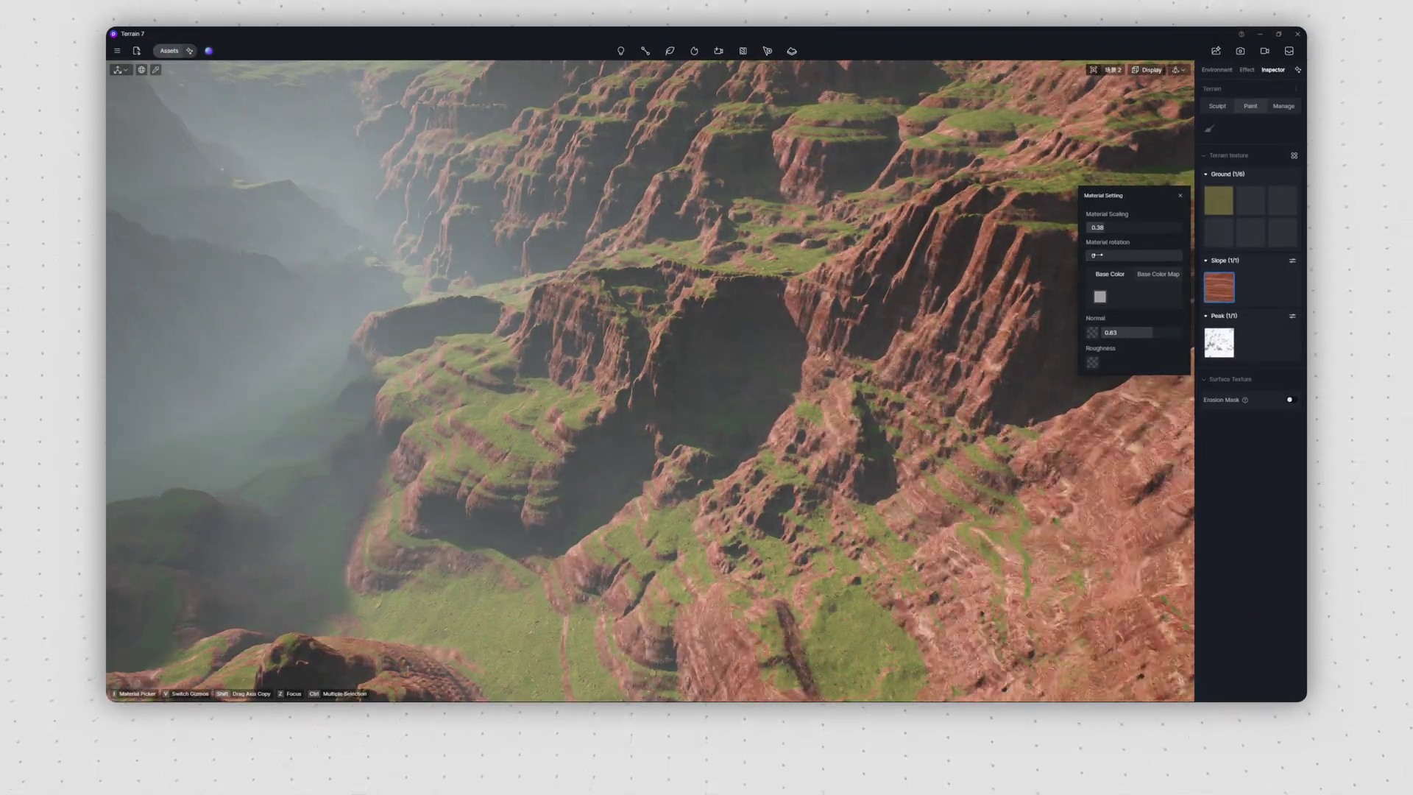
left_click(1181, 197)
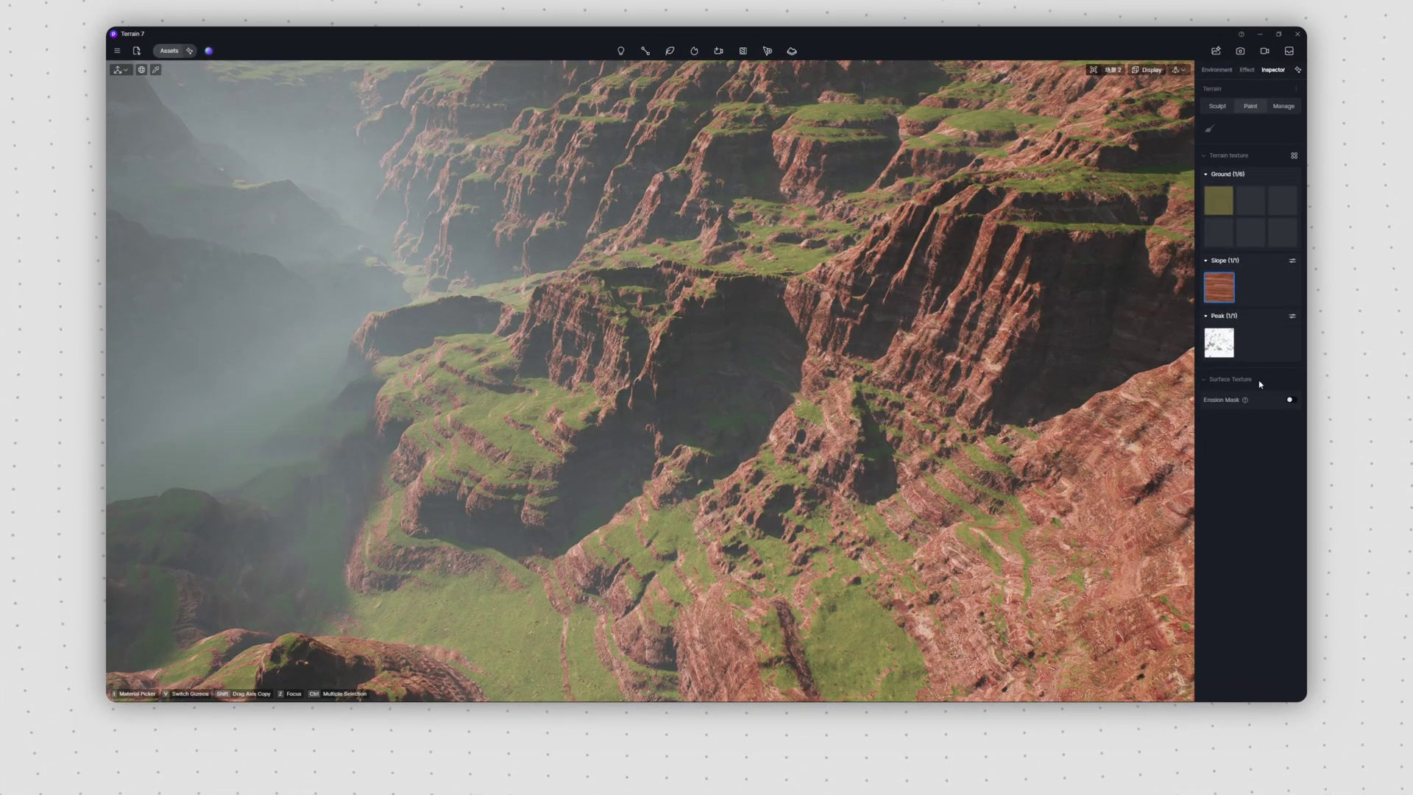